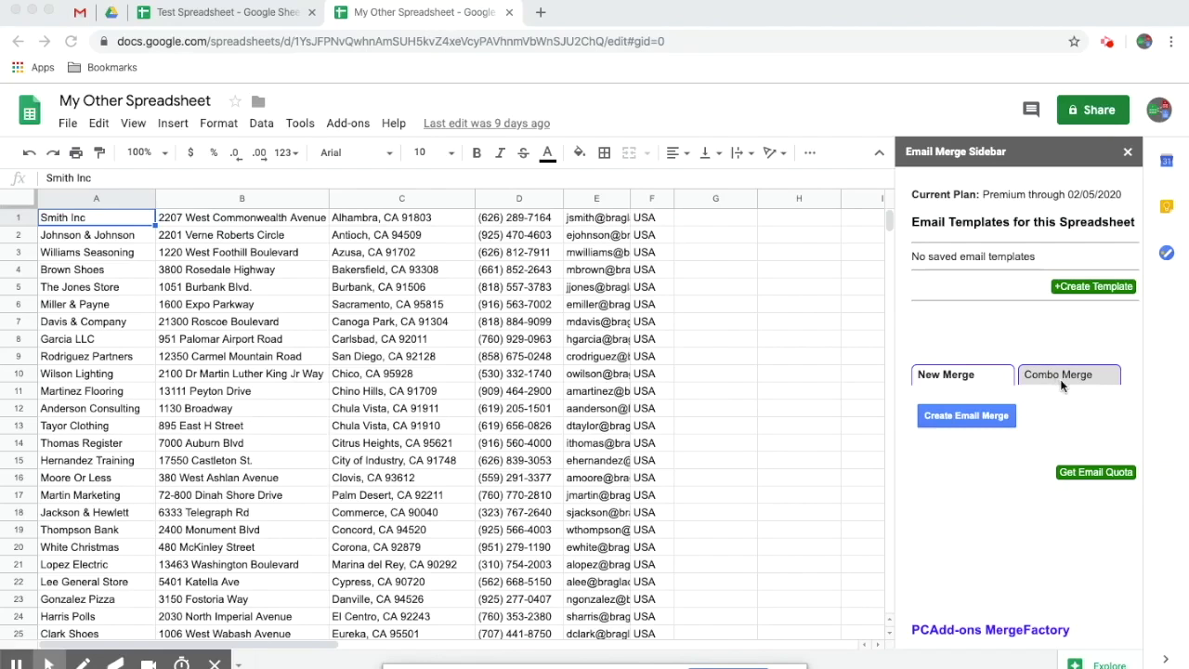
Create a new email template for the spreadsheet and set its display name to "Intro Email".
{"action": "left_click", "coordinate": [1103, 291]}
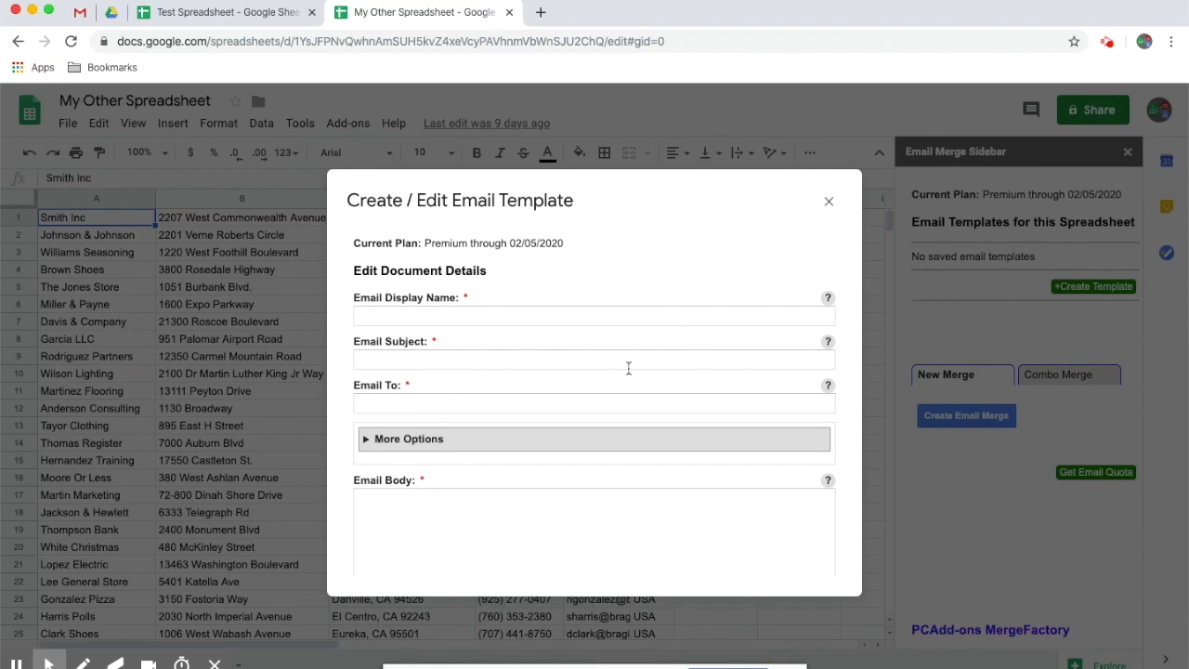
{"action": "scroll", "coordinate": [628, 368], "scroll_direction": "down", "scroll_amount": 3}
{"action": "scroll", "coordinate": [628, 369], "scroll_direction": "down", "scroll_amount": 5}
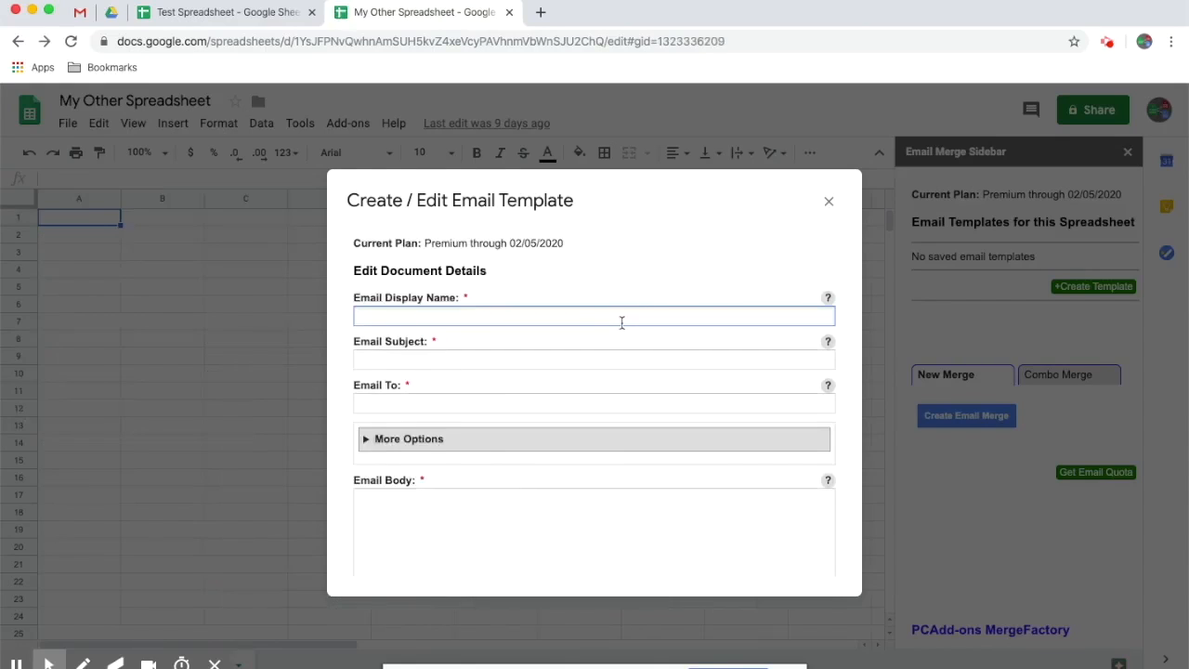
{"action": "type", "text": "Intro Email"}
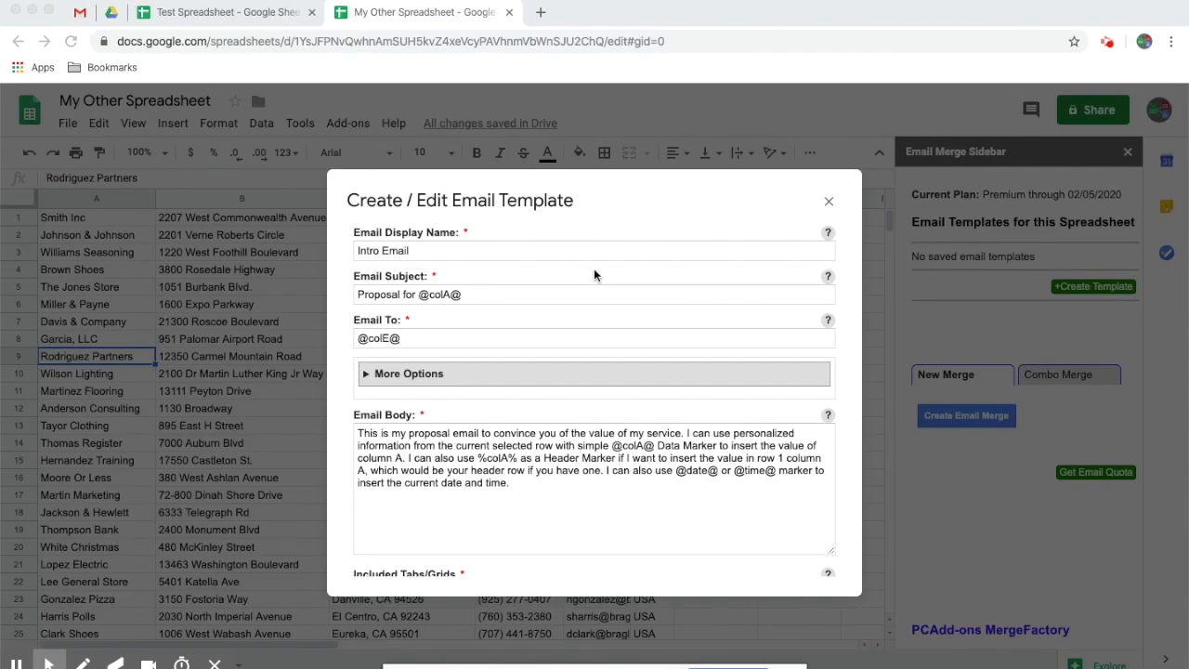
Read the help for the template's display name and recipient fields, and check the email subject.
{"action": "left_click", "coordinate": [829, 237]}
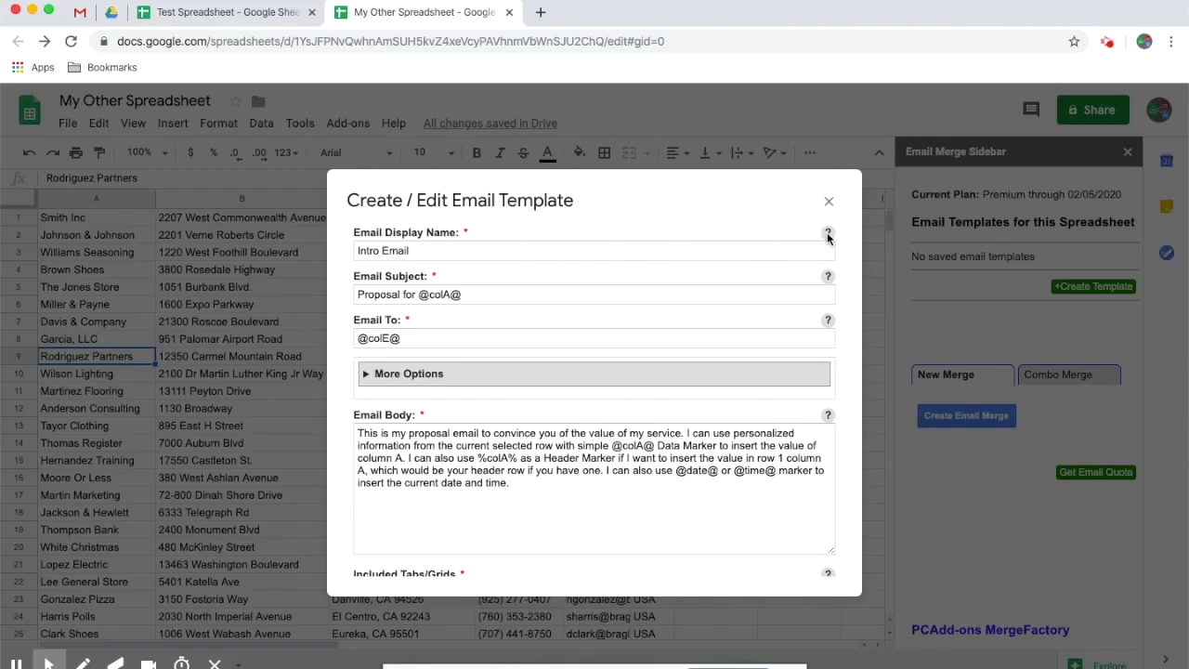
{"action": "left_click", "coordinate": [827, 321]}
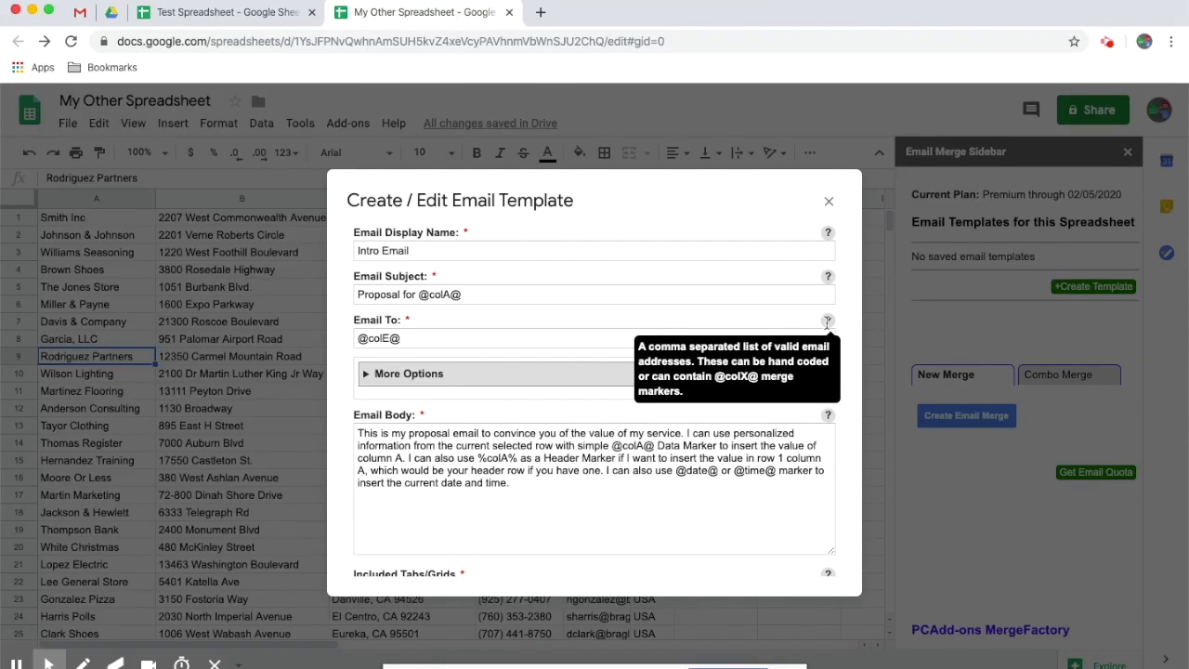
{"action": "left_click_drag", "start_coordinate": [472, 294], "coordinate": [349, 296]}
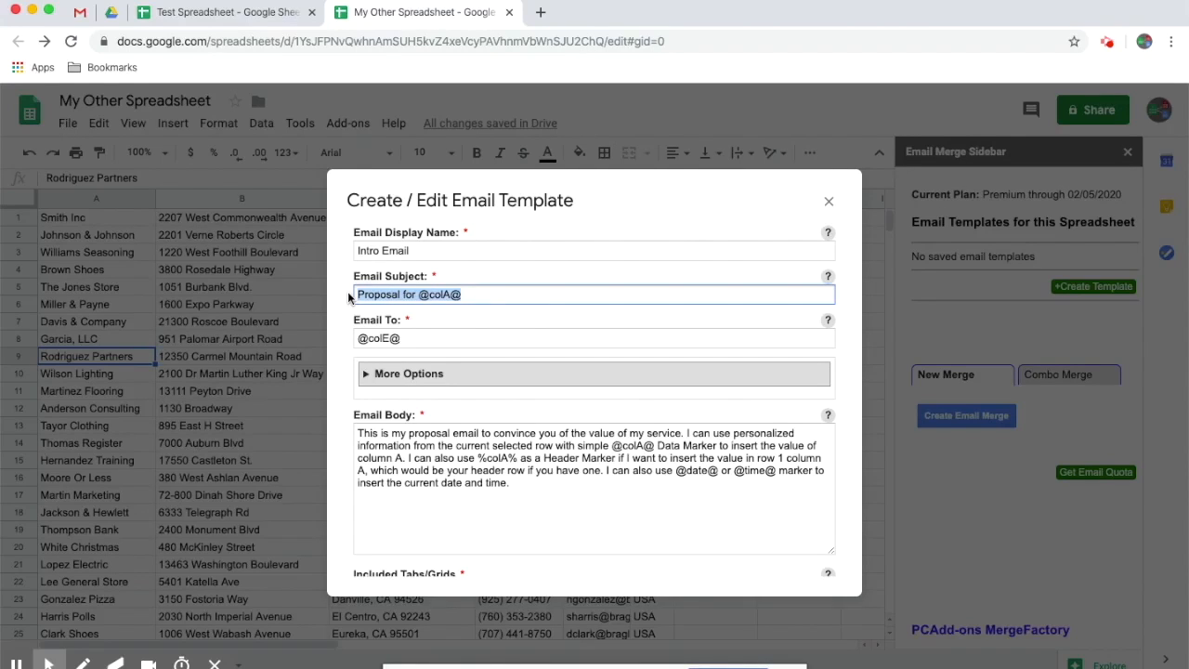
{"action": "left_click", "coordinate": [413, 338]}
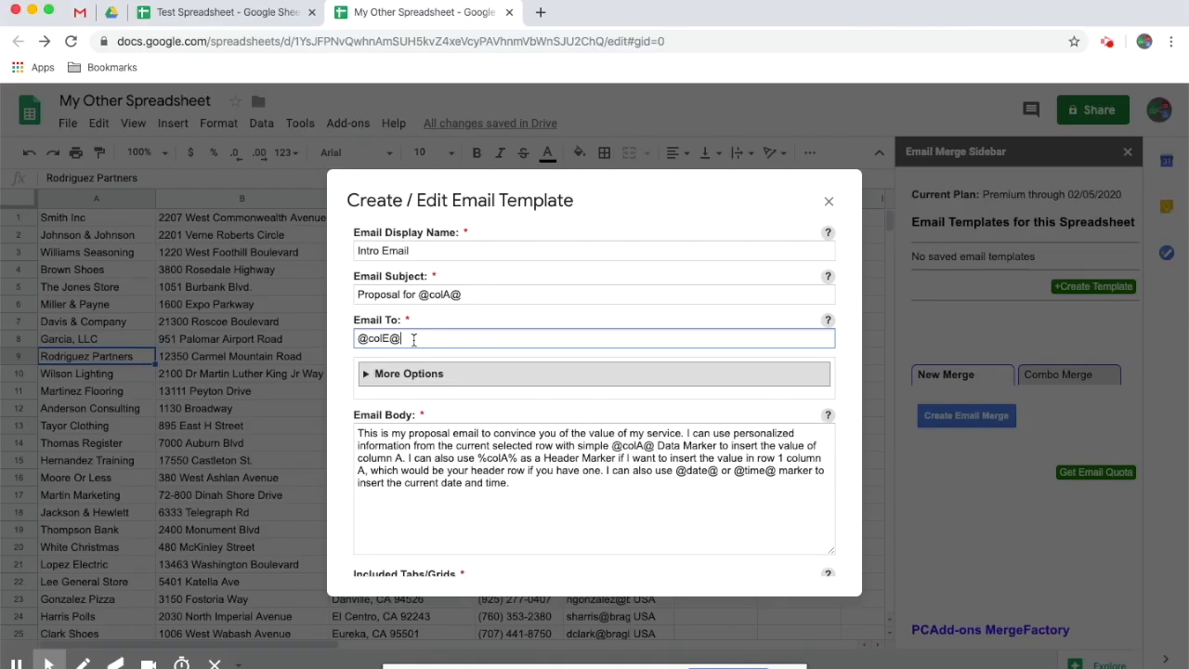
{"action": "left_click_drag", "start_coordinate": [413, 340], "coordinate": [349, 338]}
{"action": "type", "text": "@colA@<@colE@>"}
{"action": "left_click_drag", "start_coordinate": [401, 338], "coordinate": [357, 340]}
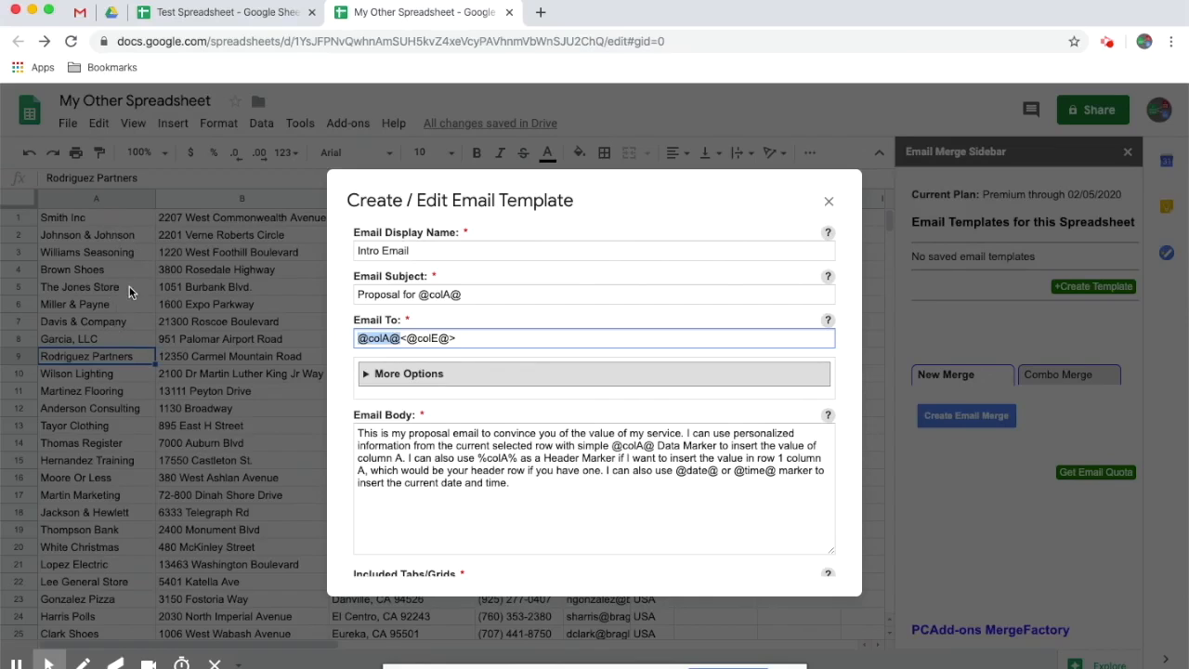
{"action": "left_click", "coordinate": [72, 348]}
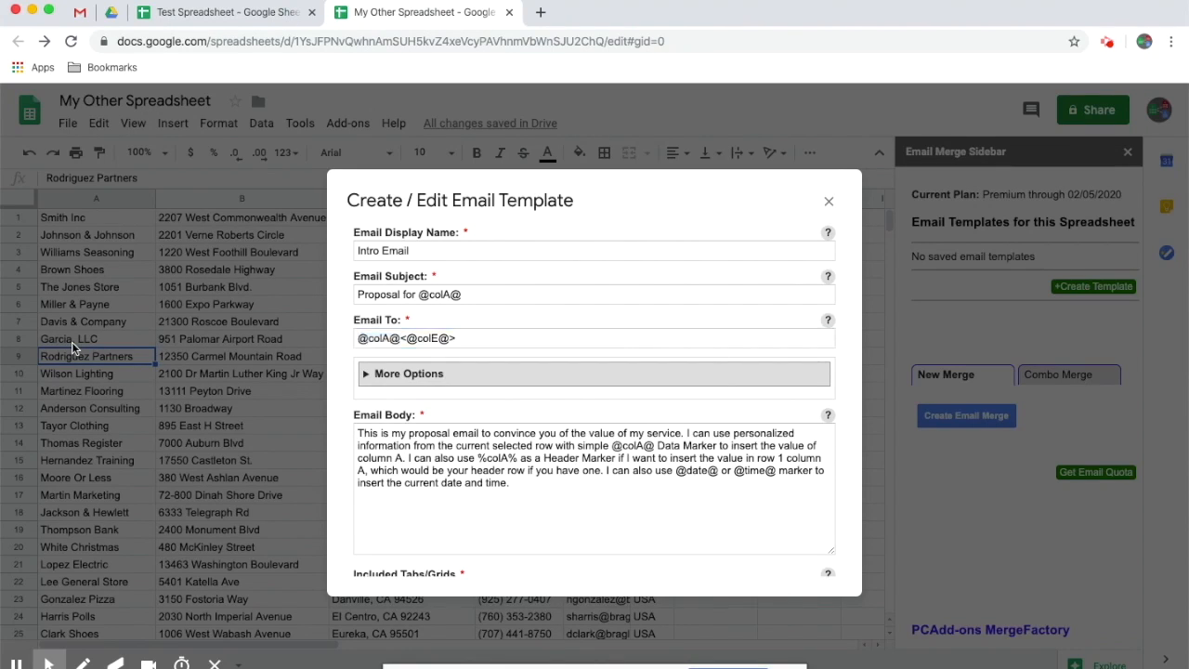
{"action": "left_click", "coordinate": [400, 338]}
{"action": "type", "text": "\""}
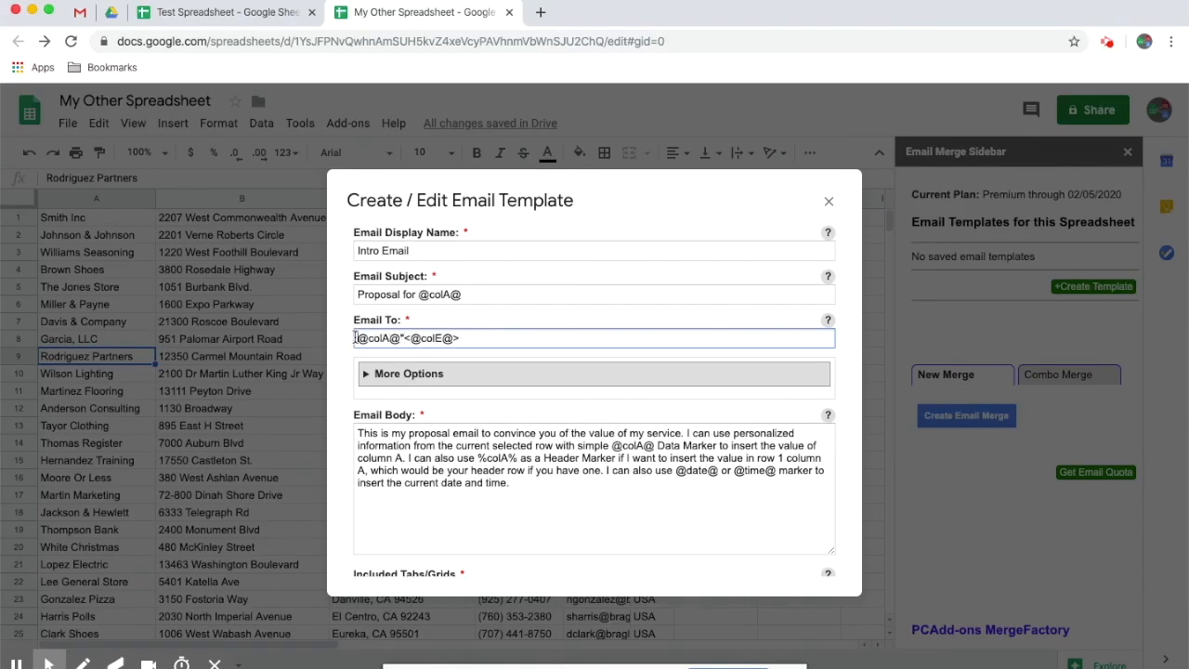
{"action": "type", "text": "\""}
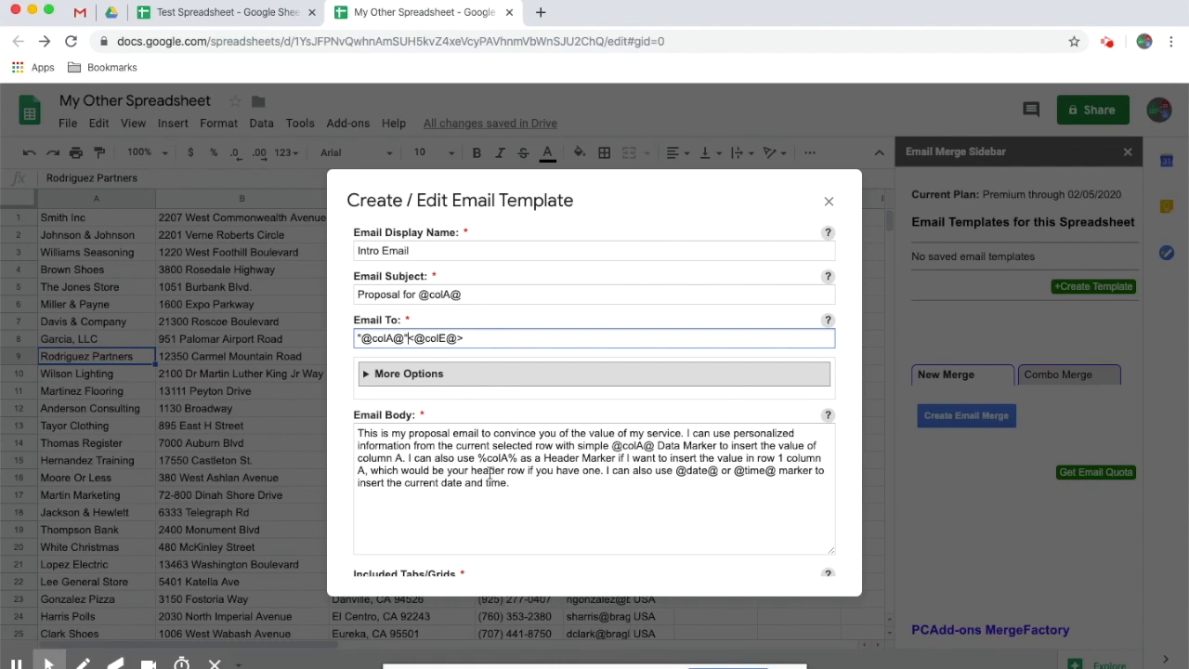
{"action": "left_click", "coordinate": [655, 445]}
{"action": "left_click_drag", "start_coordinate": [656, 445], "coordinate": [613, 445]}
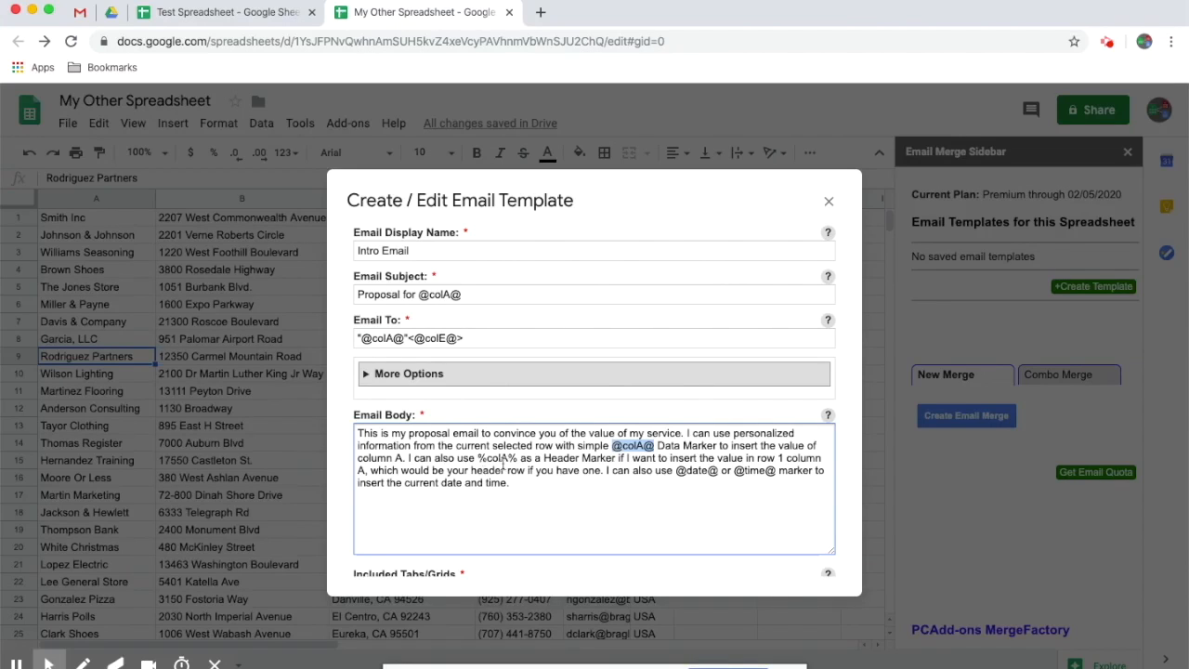
{"action": "left_click_drag", "start_coordinate": [517, 459], "coordinate": [474, 458]}
{"action": "left_click", "coordinate": [688, 470]}
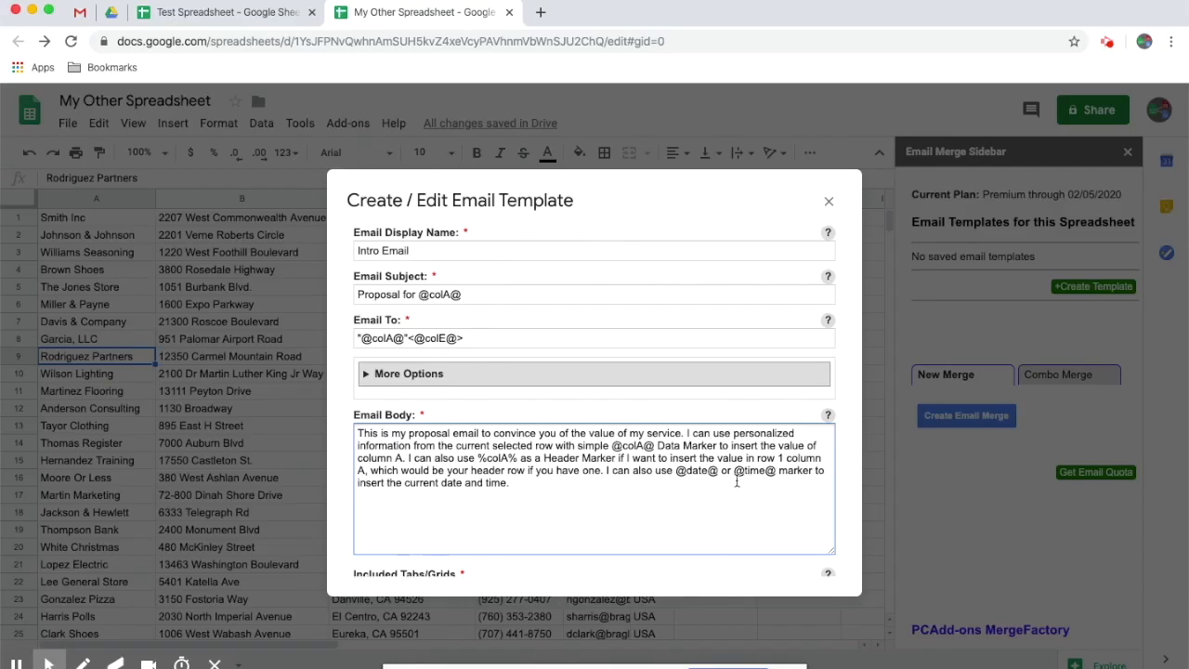
{"action": "scroll", "coordinate": [497, 501], "scroll_direction": "down", "scroll_amount": 2}
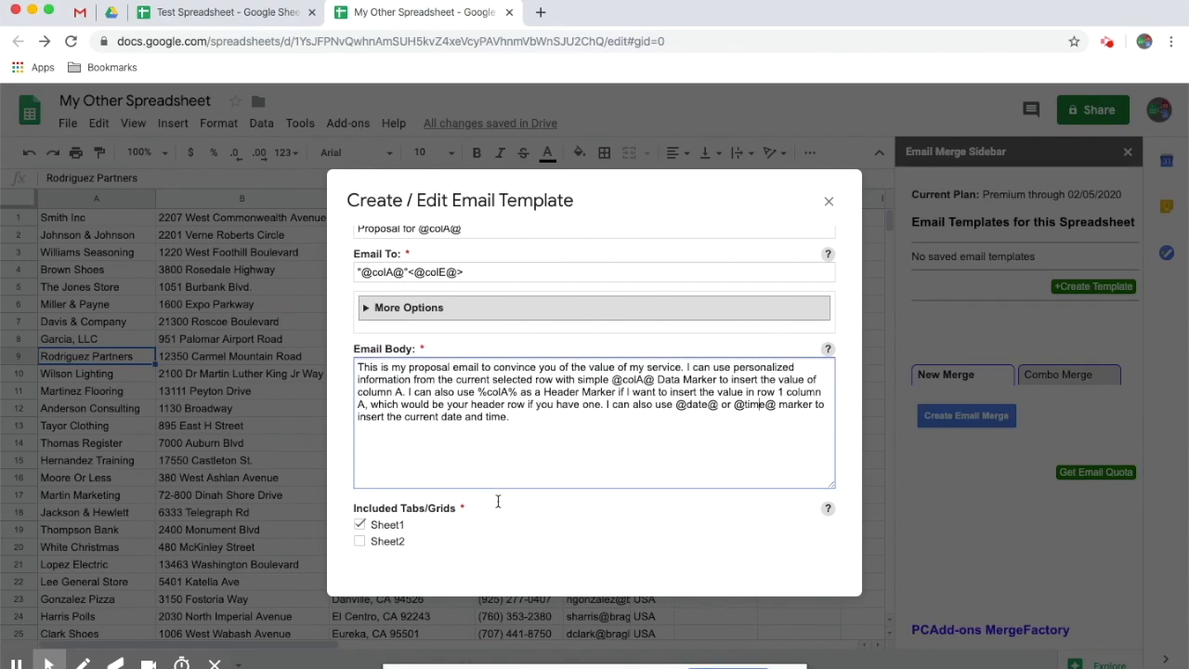
{"action": "scroll", "coordinate": [497, 502], "scroll_direction": "down", "scroll_amount": 3}
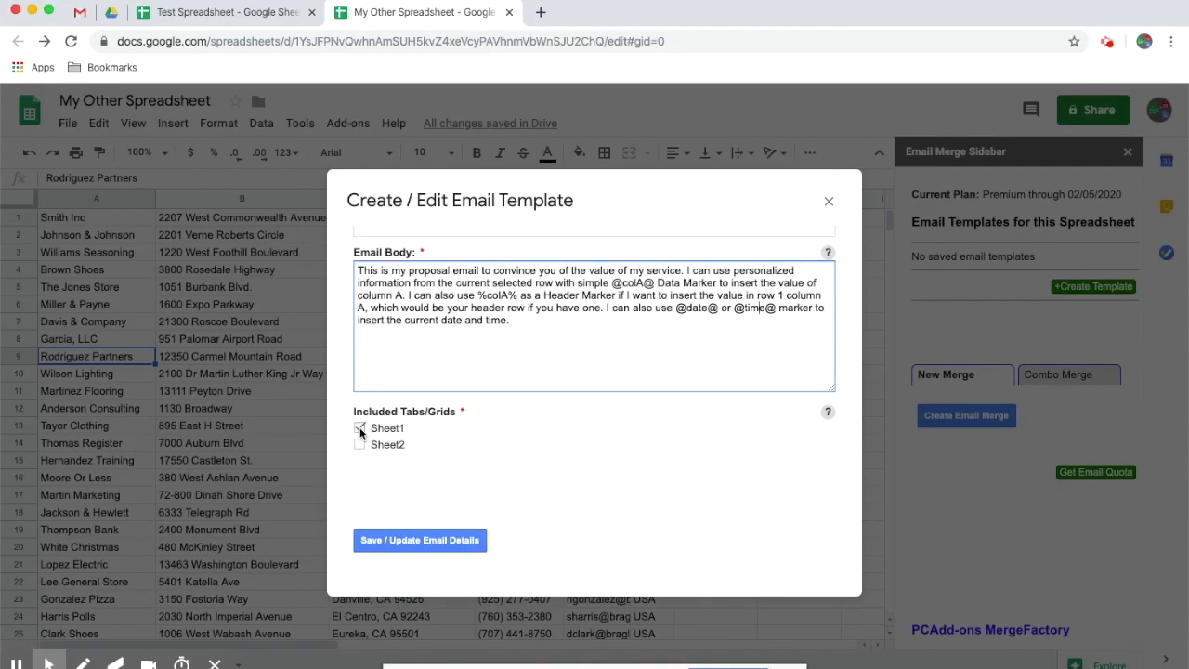
{"action": "scroll", "coordinate": [472, 429], "scroll_direction": "up", "scroll_amount": 2}
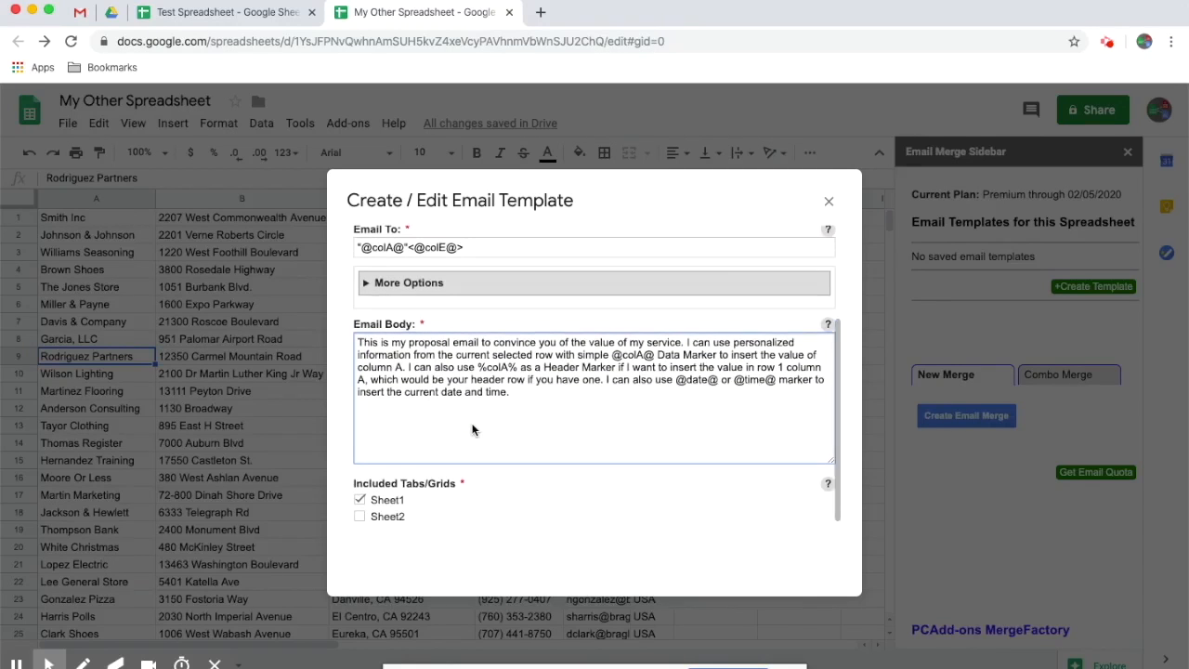
{"action": "scroll", "coordinate": [748, 401], "scroll_direction": "down", "scroll_amount": 3}
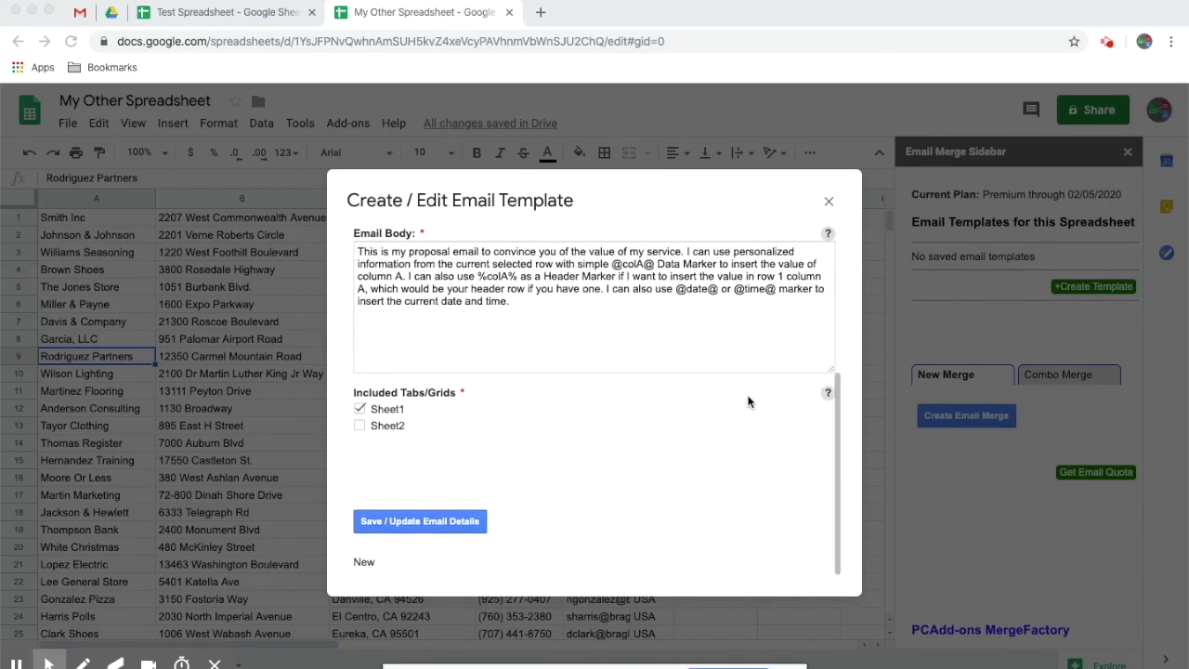
Expand the template's additional email options and keep the email type set to Plain Text.
{"action": "scroll", "coordinate": [749, 402], "scroll_direction": "up", "scroll_amount": 5}
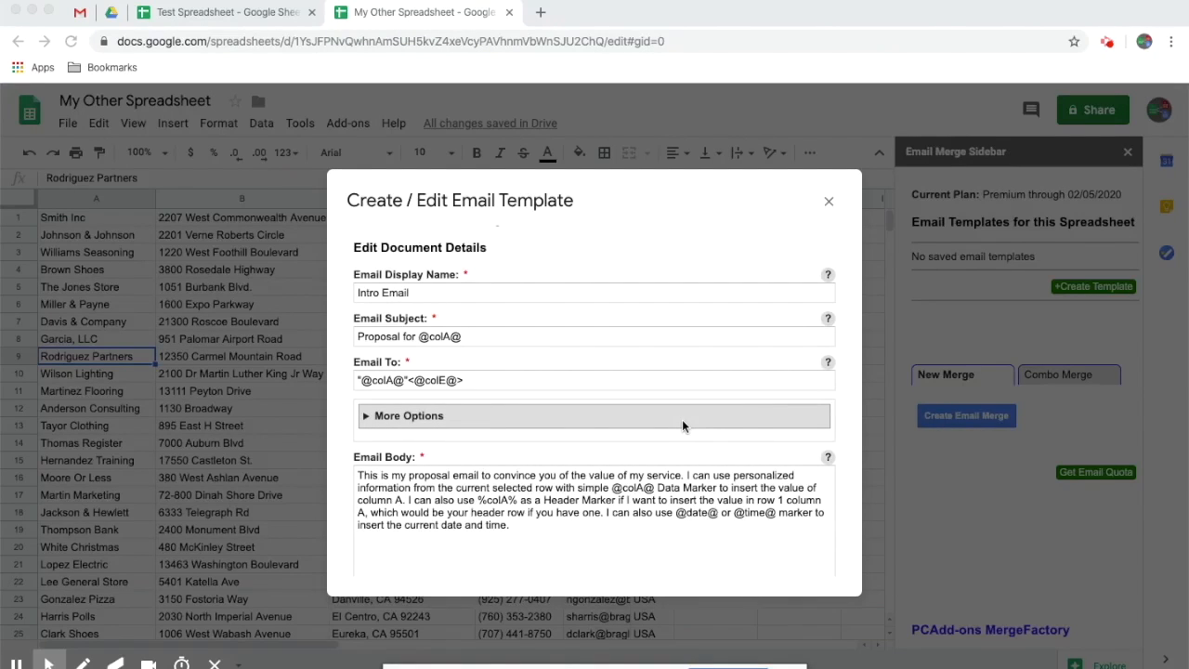
{"action": "left_click", "coordinate": [682, 426]}
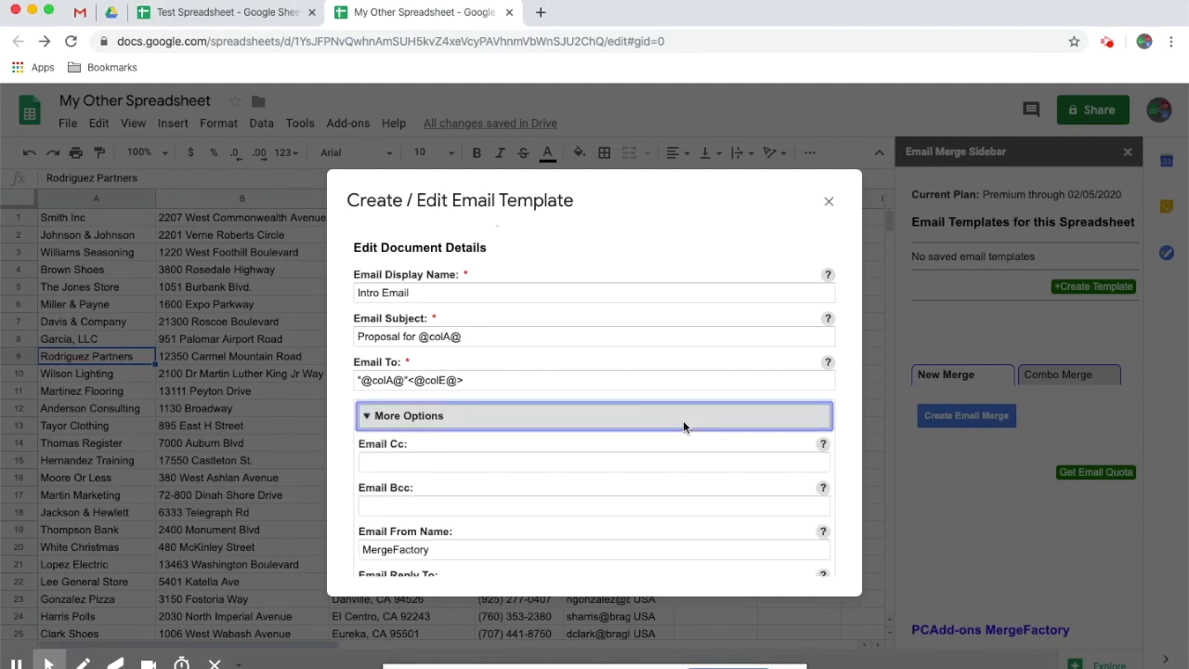
{"action": "scroll", "coordinate": [682, 426], "scroll_direction": "down", "scroll_amount": 4}
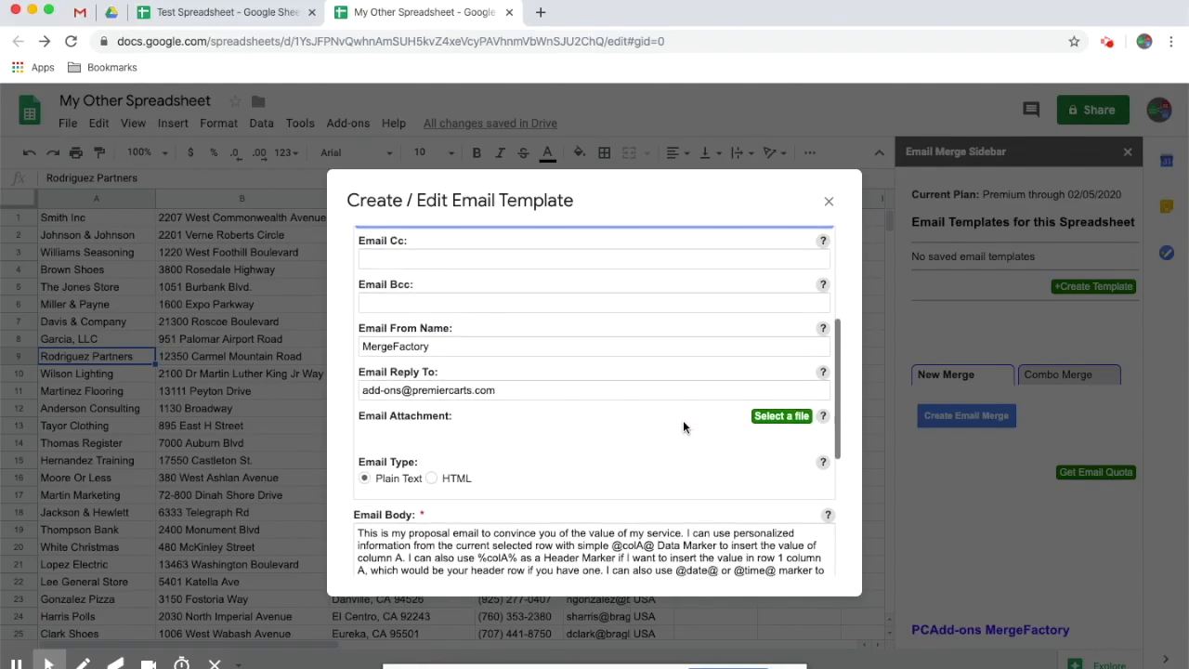
{"action": "scroll", "coordinate": [682, 427], "scroll_direction": "down", "scroll_amount": 1}
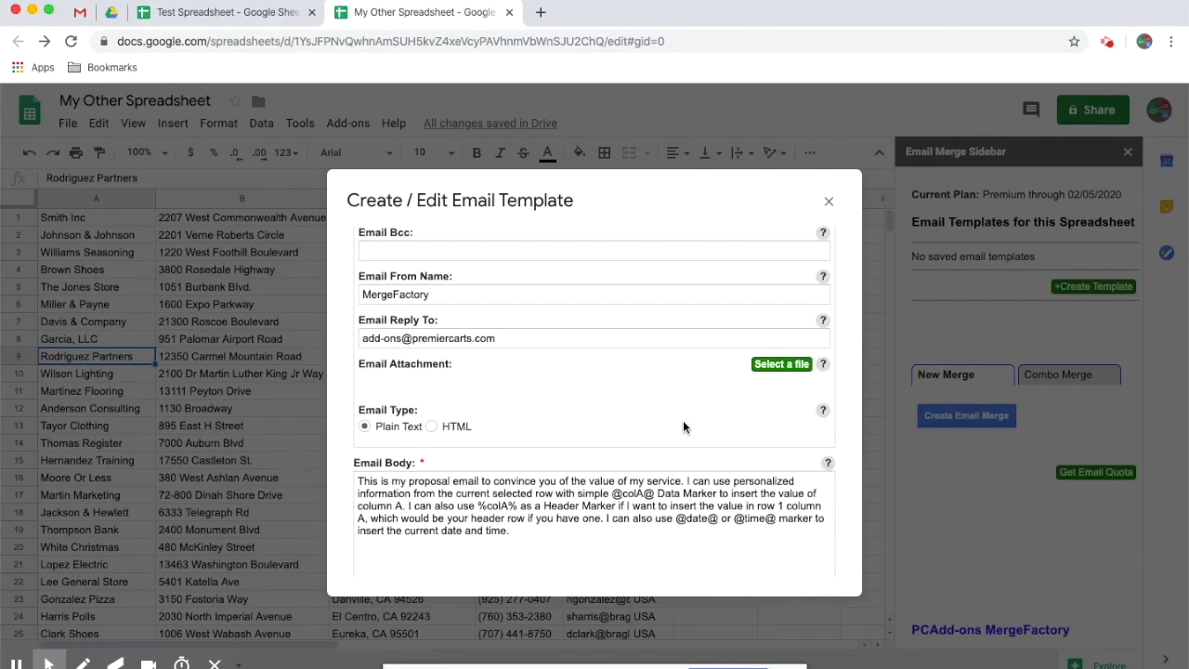
{"action": "scroll", "coordinate": [683, 427], "scroll_direction": "down", "scroll_amount": 1}
{"action": "scroll", "coordinate": [685, 426], "scroll_direction": "down", "scroll_amount": 1}
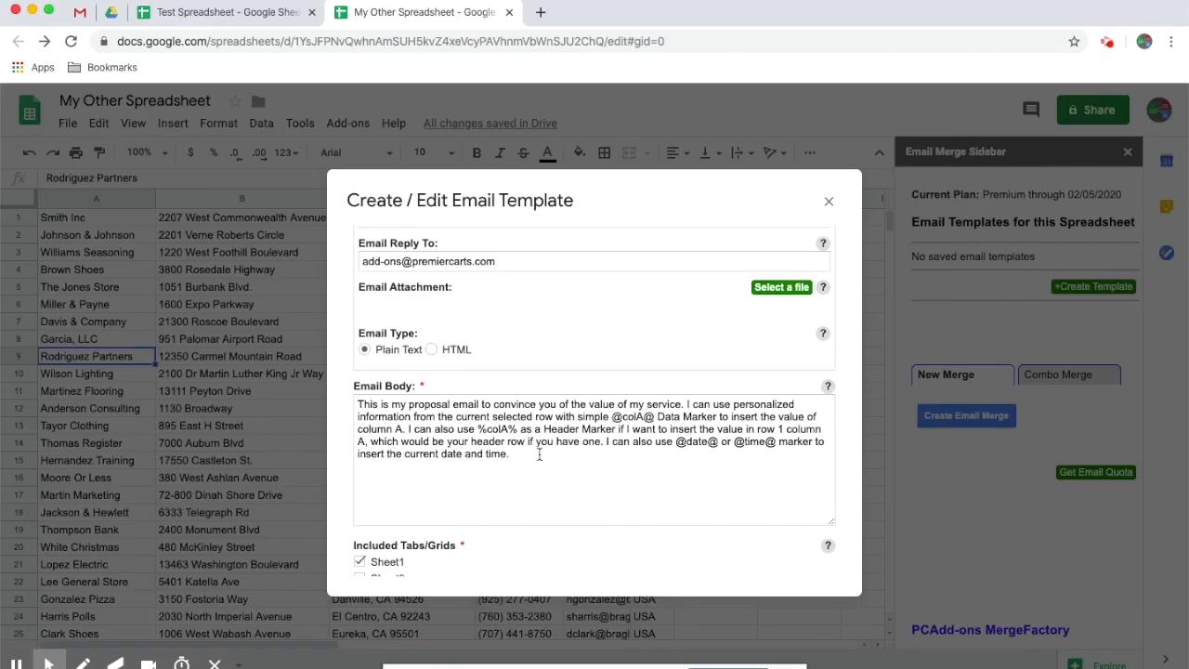
{"action": "left_click", "coordinate": [365, 350]}
Search the documents for "par", attach PartsList to the template, and open the attached document to check it.
{"action": "scroll", "coordinate": [435, 353], "scroll_direction": "up", "scroll_amount": 1}
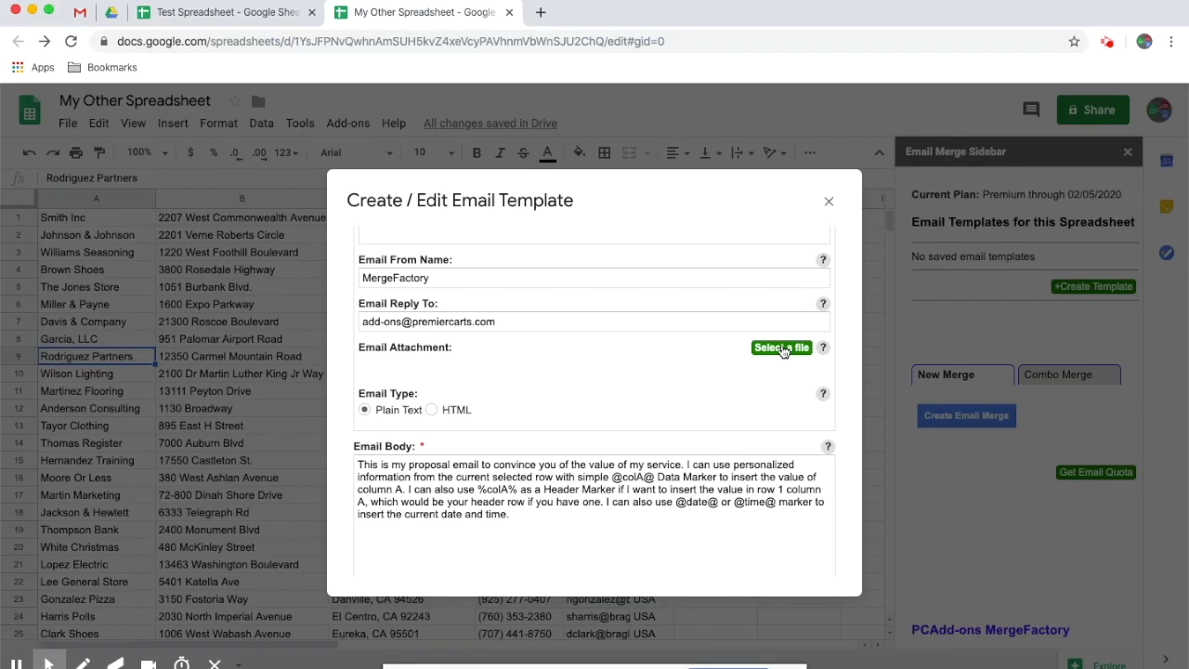
{"action": "left_click", "coordinate": [782, 348]}
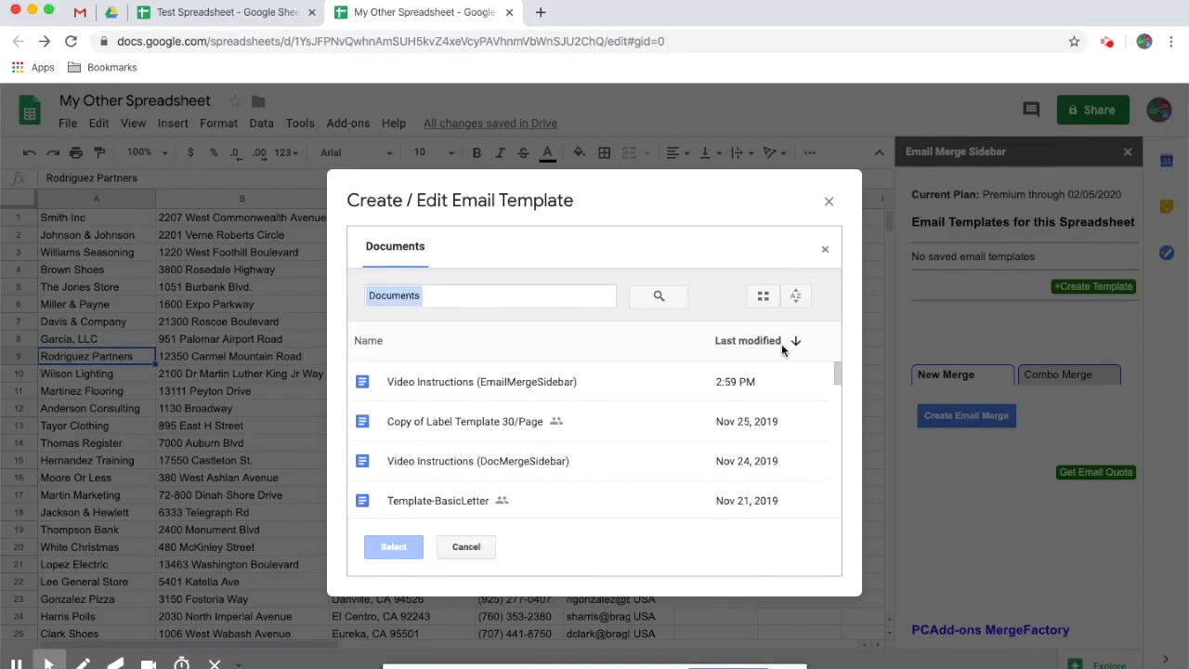
{"action": "left_click", "coordinate": [536, 301]}
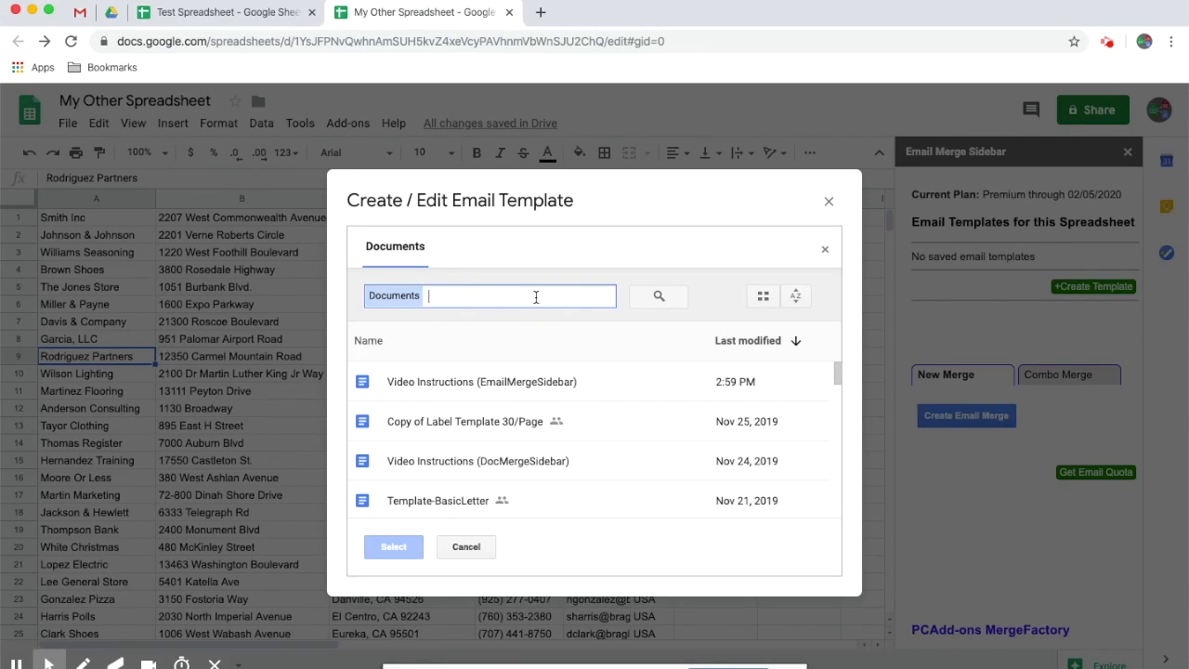
{"action": "type", "text": "par"}
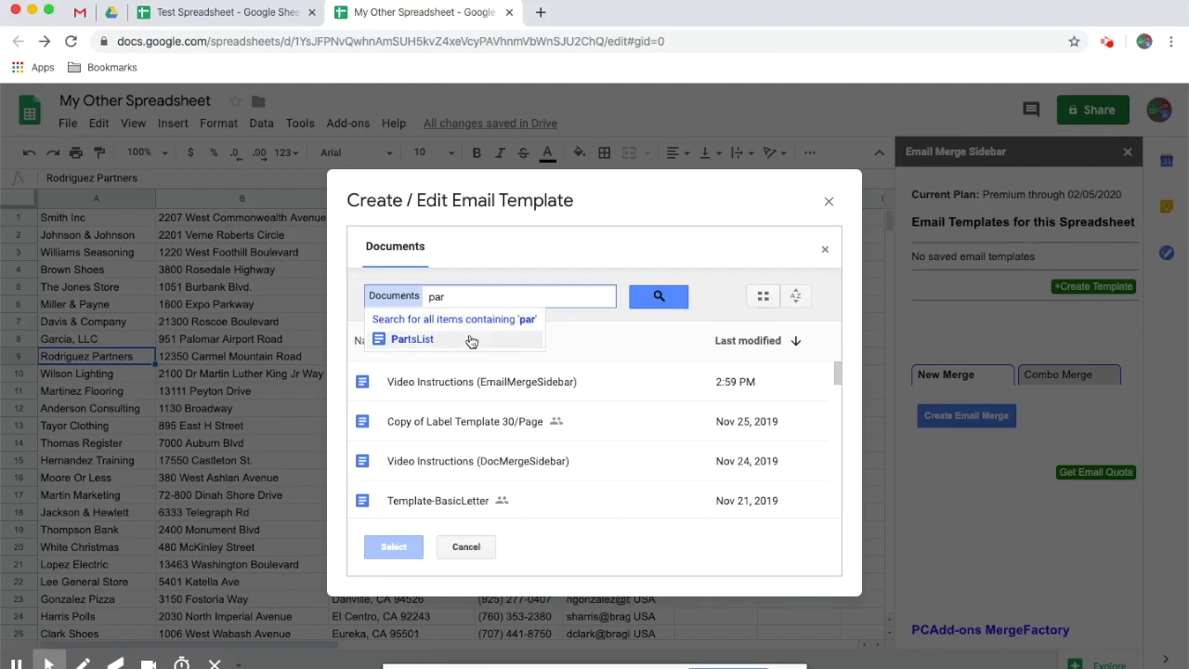
{"action": "left_click", "coordinate": [414, 339]}
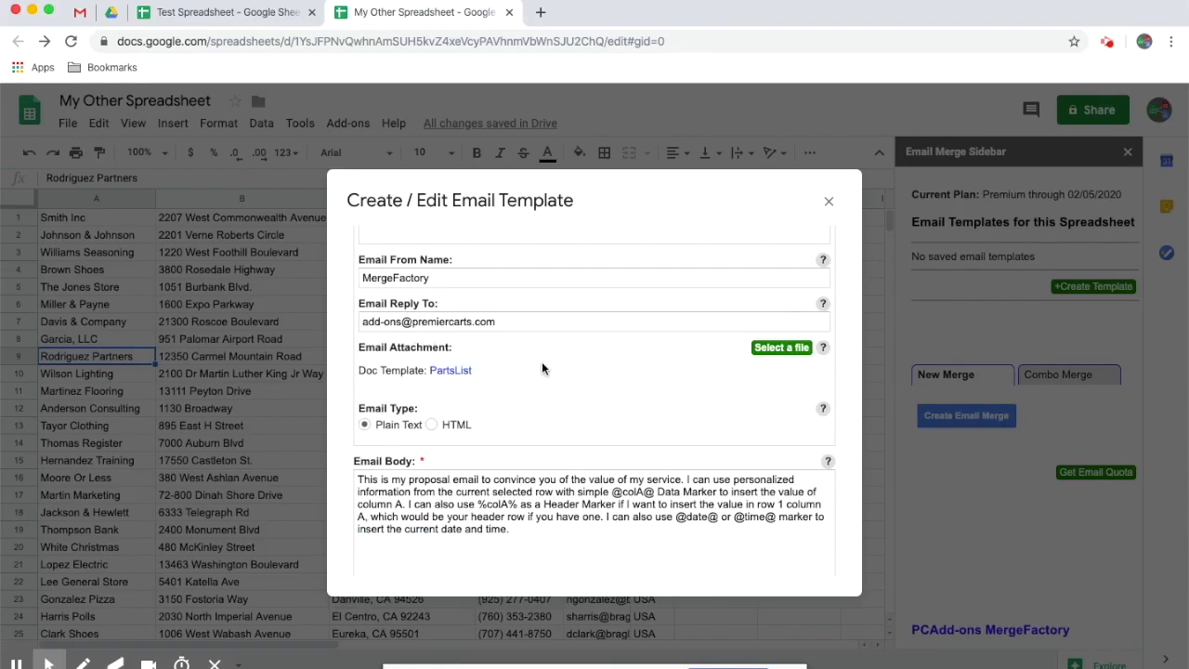
{"action": "left_click", "coordinate": [464, 372]}
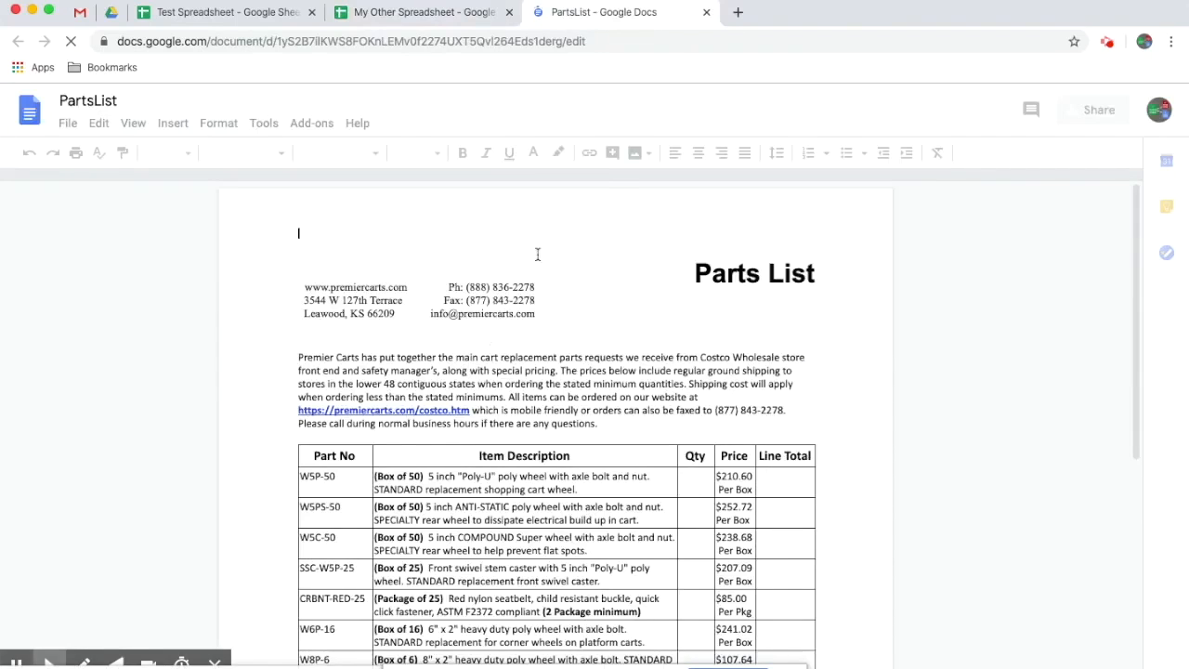
{"action": "left_click", "coordinate": [707, 13]}
Review the template's sender name, Cc, Bcc and remaining settings through to the included sheets.
{"action": "scroll", "coordinate": [437, 407], "scroll_direction": "up", "scroll_amount": 2}
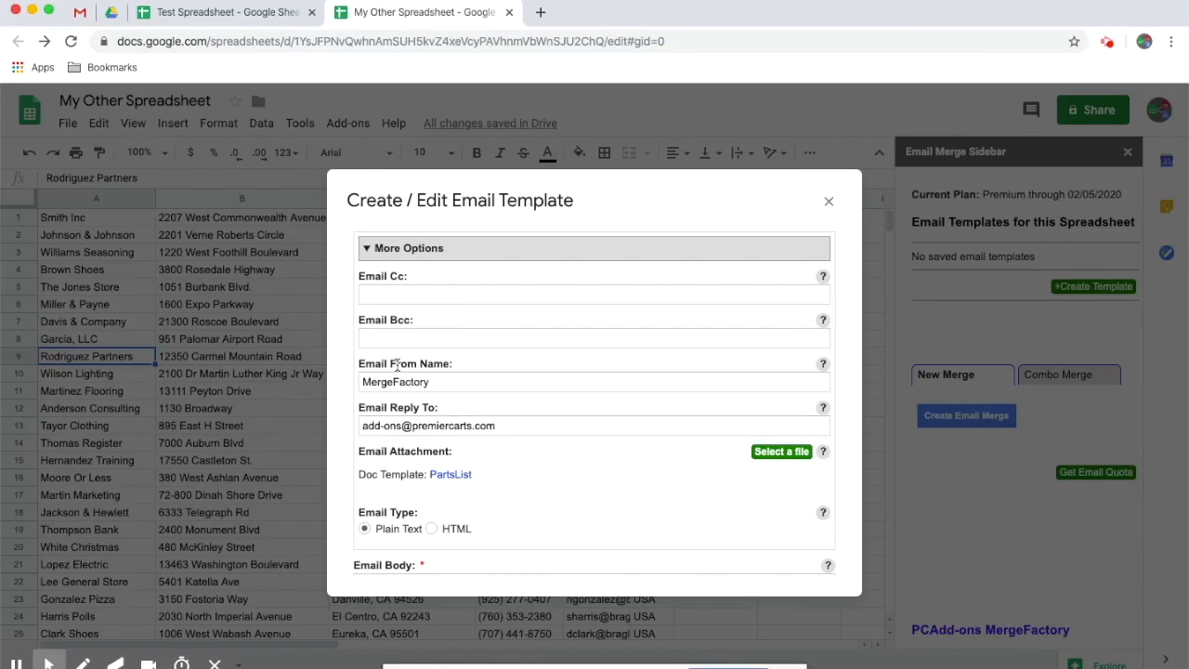
{"action": "left_click", "coordinate": [431, 382]}
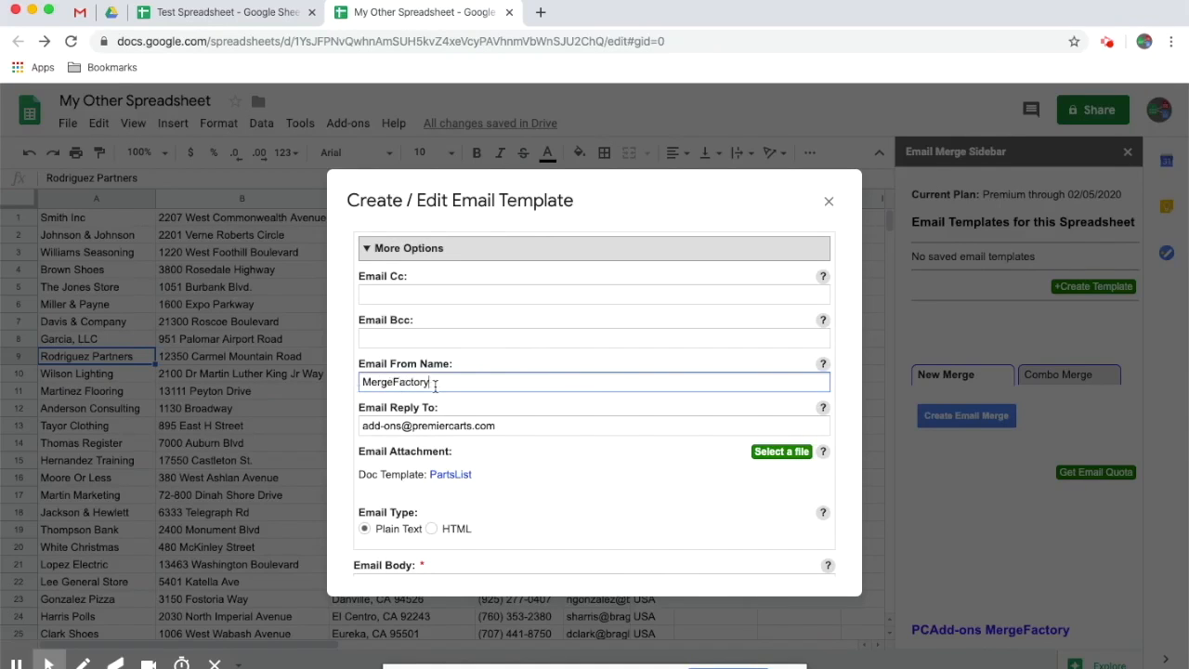
{"action": "left_click_drag", "start_coordinate": [432, 382], "coordinate": [363, 382]}
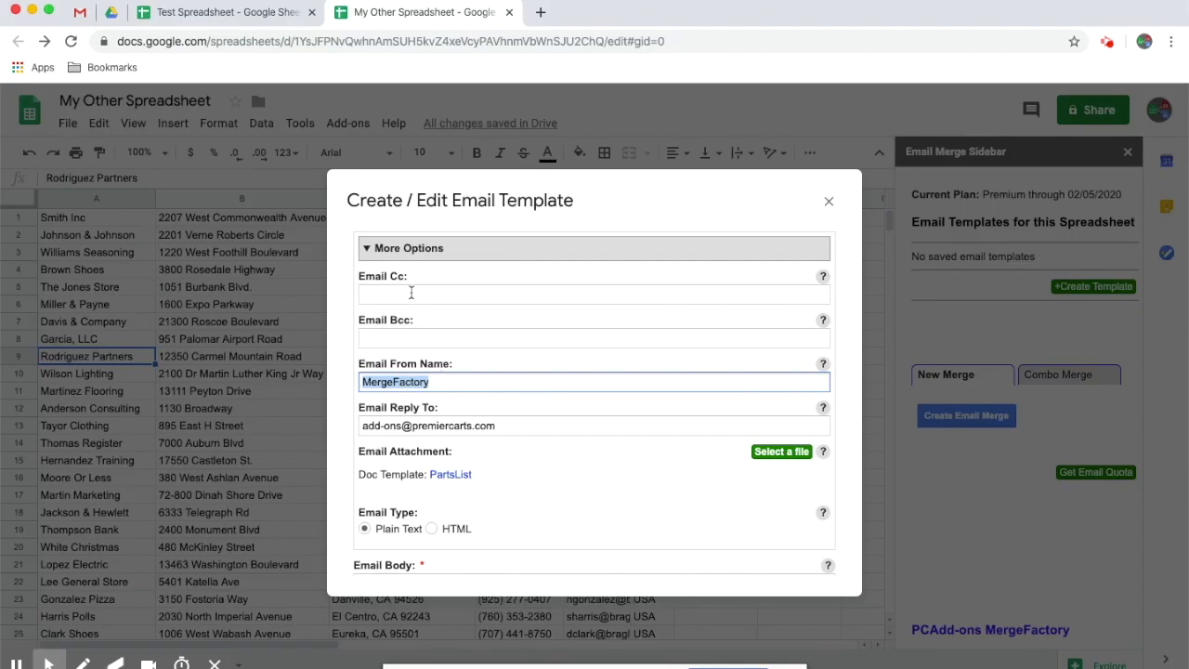
{"action": "left_click", "coordinate": [412, 293]}
{"action": "left_click", "coordinate": [408, 336]}
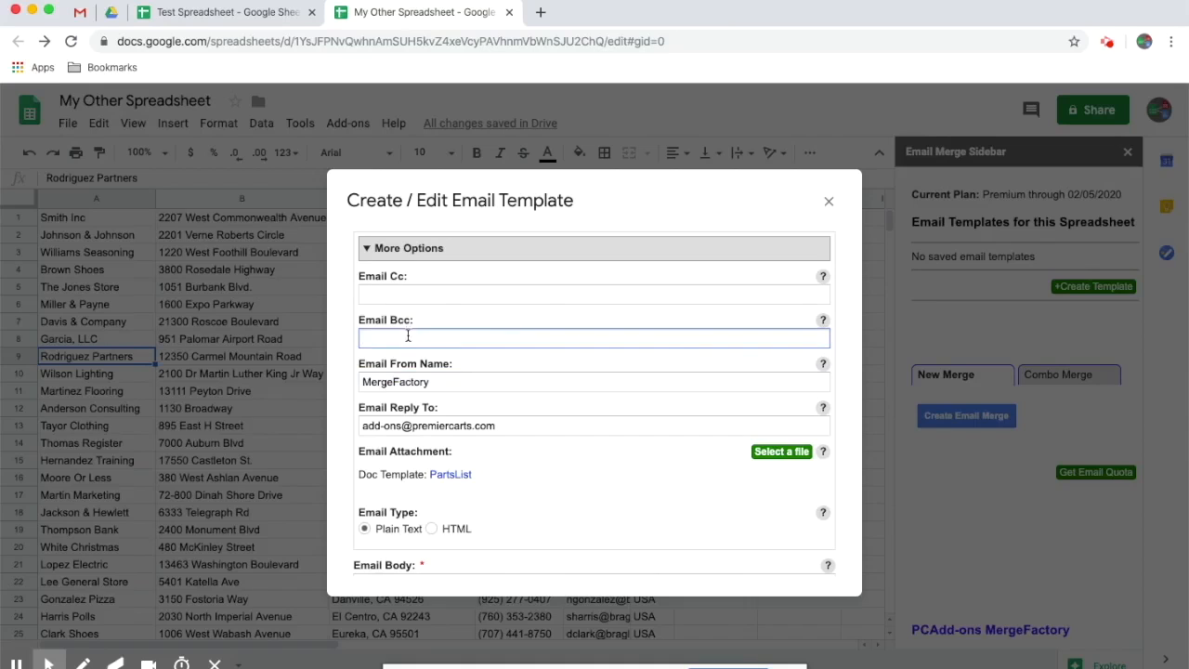
{"action": "left_click", "coordinate": [409, 294]}
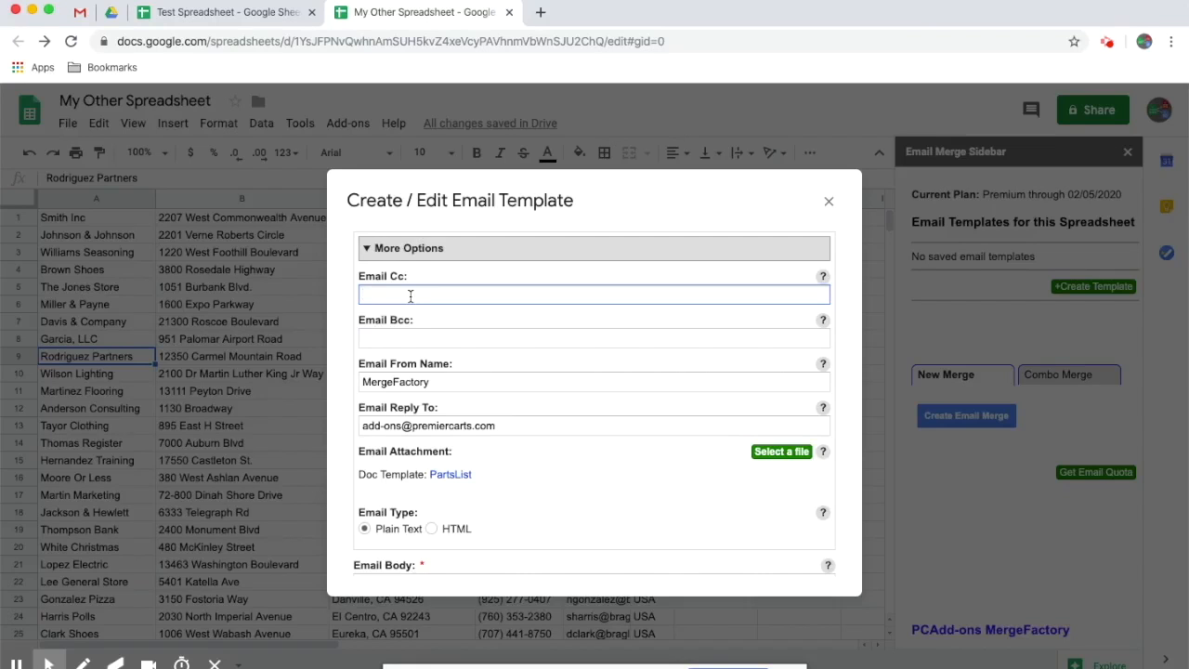
{"action": "scroll", "coordinate": [562, 394], "scroll_direction": "down", "scroll_amount": 2}
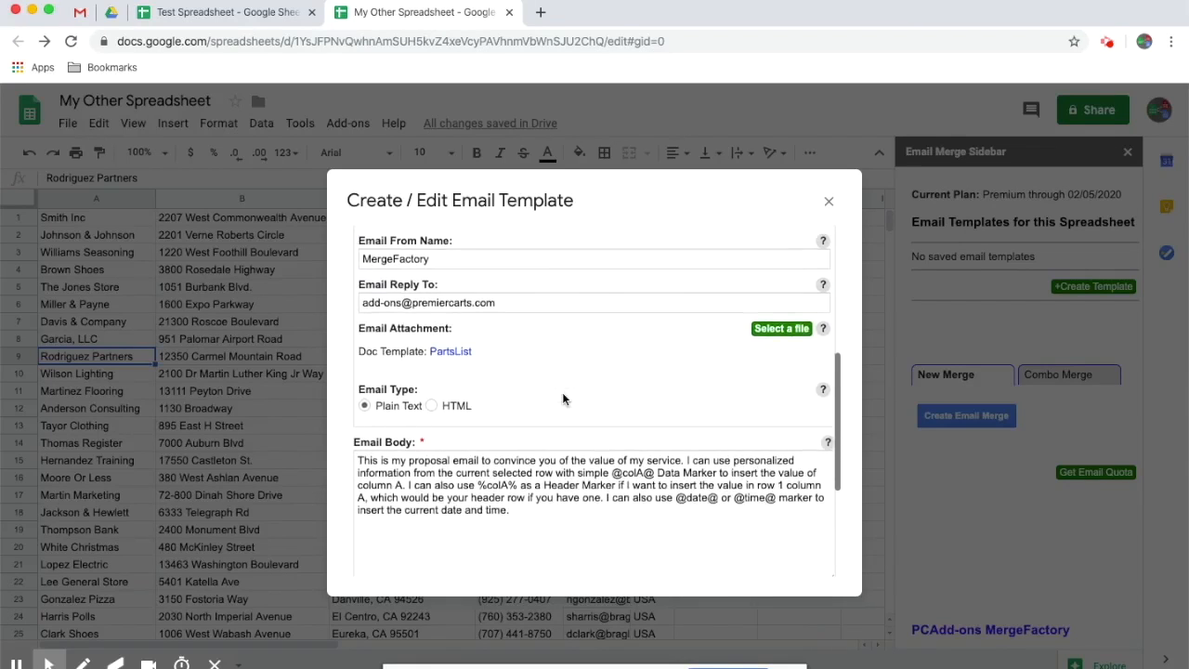
{"action": "scroll", "coordinate": [562, 397], "scroll_direction": "down", "scroll_amount": 3}
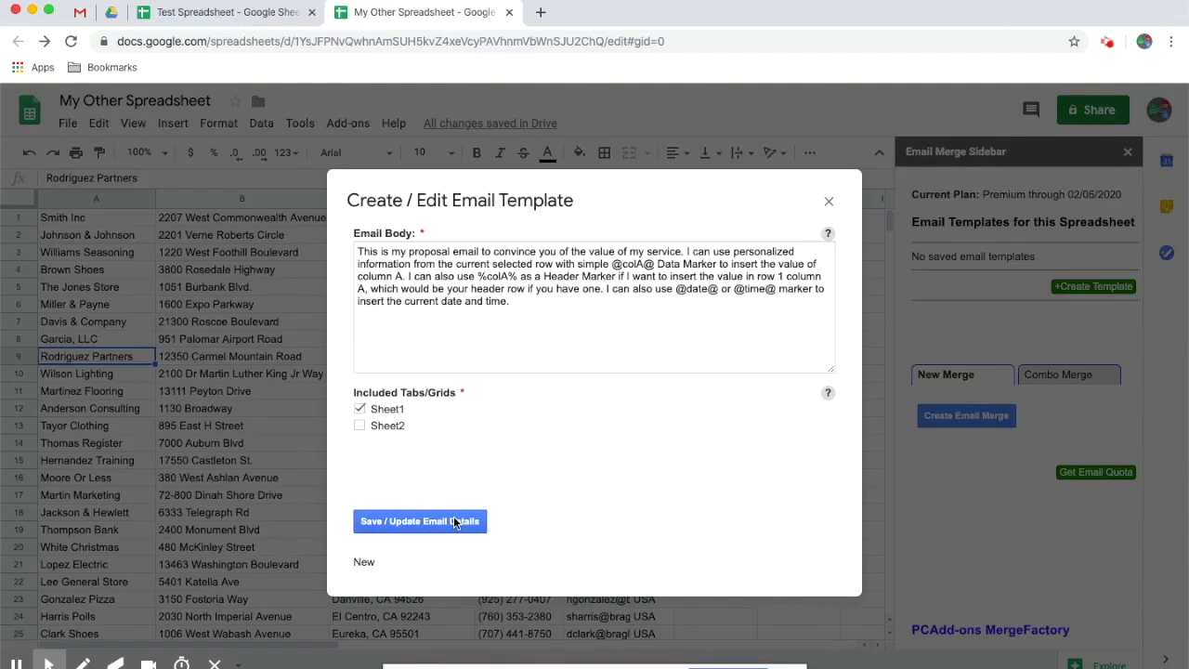
Save the email template's details with Sheet1 as the only included sheet.
{"action": "left_click", "coordinate": [453, 521]}
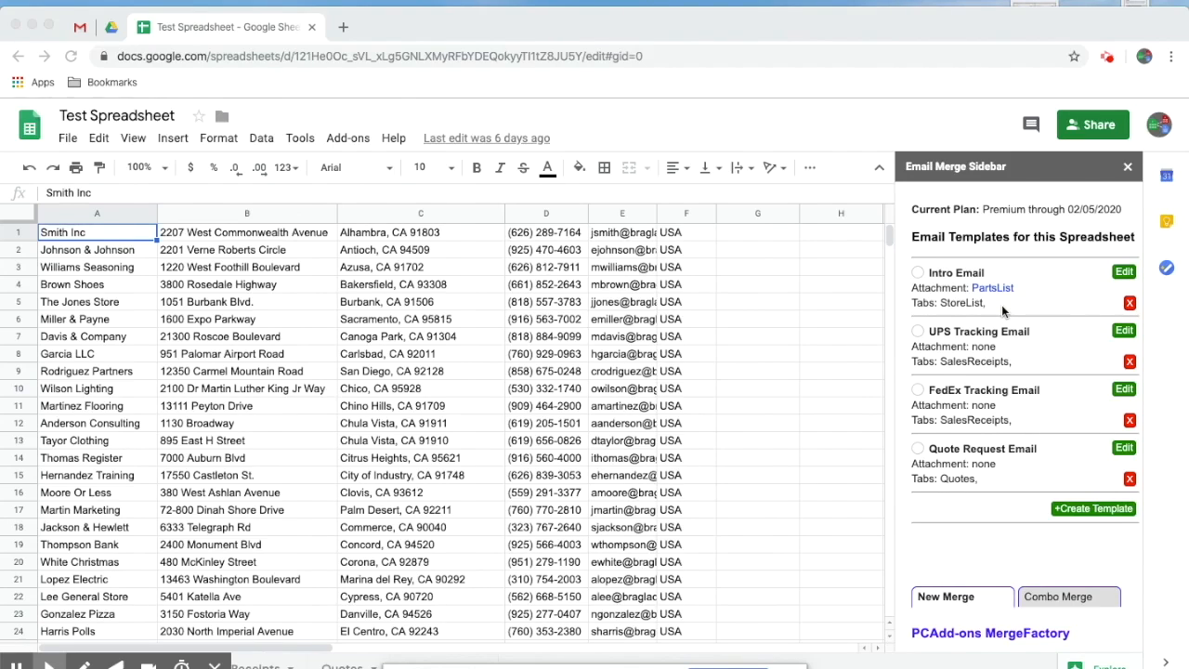
In Test Spreadsheet, select the Intro Email template and open it for editing to review its subject, recipient and body markers.
{"action": "left_click", "coordinate": [918, 275]}
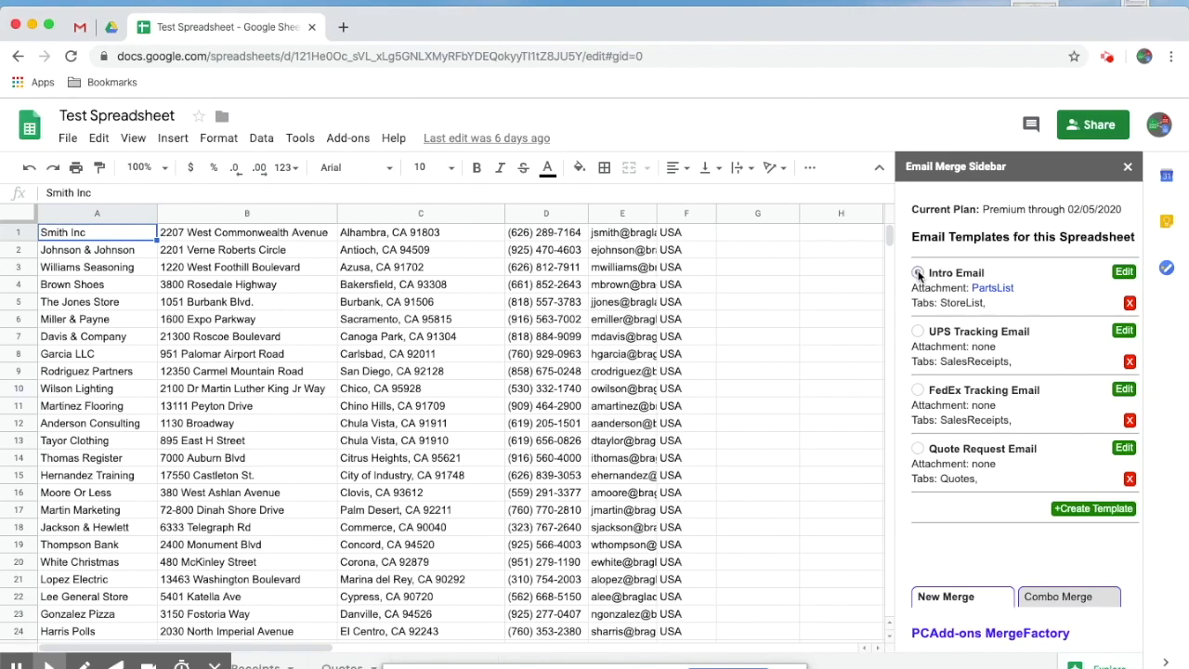
{"action": "left_click", "coordinate": [919, 274]}
{"action": "left_click", "coordinate": [1122, 273]}
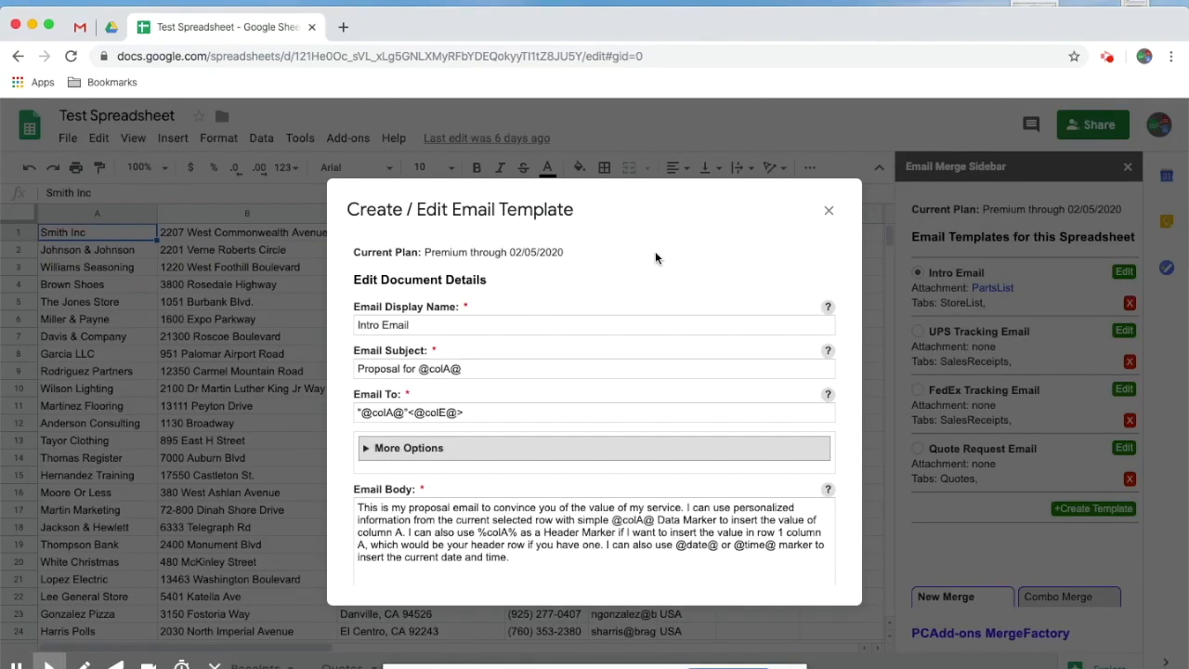
{"action": "scroll", "coordinate": [654, 258], "scroll_direction": "down", "scroll_amount": 1}
{"action": "scroll", "coordinate": [655, 257], "scroll_direction": "up", "scroll_amount": 1}
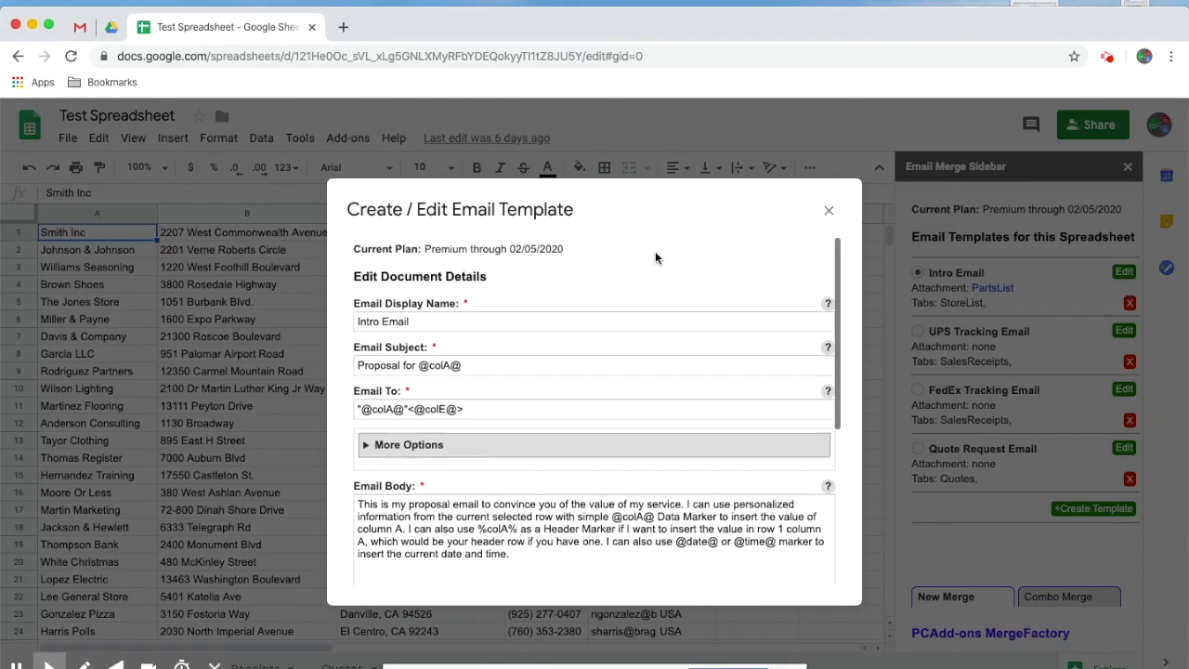
{"action": "scroll", "coordinate": [654, 257], "scroll_direction": "down", "scroll_amount": 1}
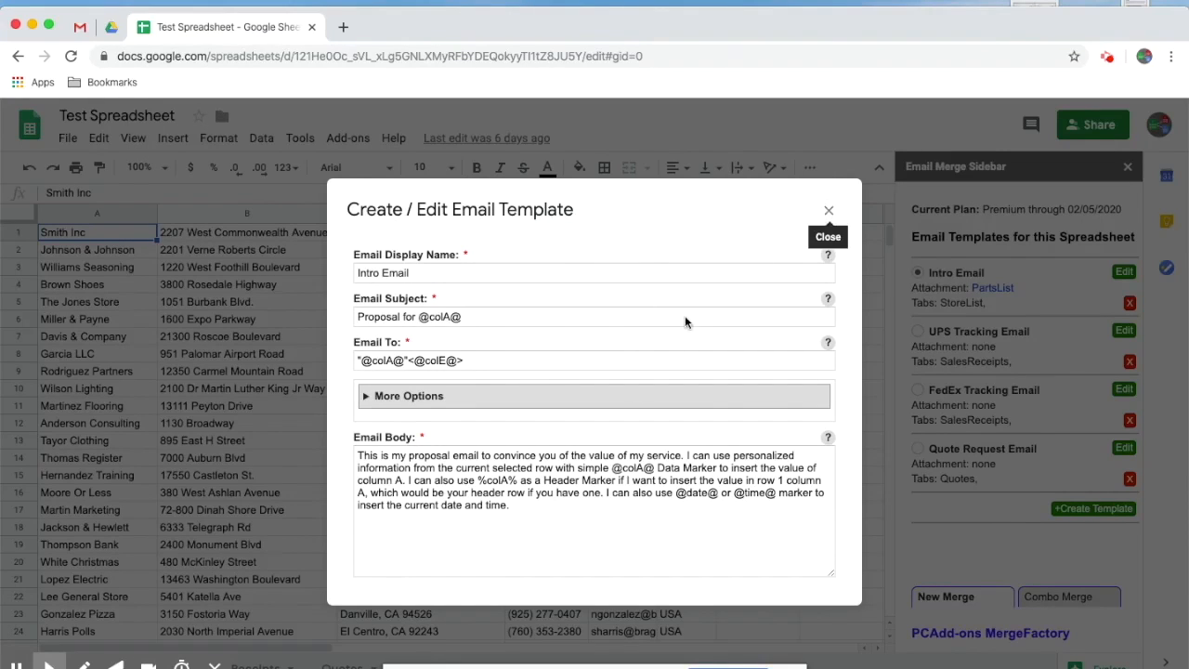
{"action": "scroll", "coordinate": [645, 361], "scroll_direction": "down", "scroll_amount": 4}
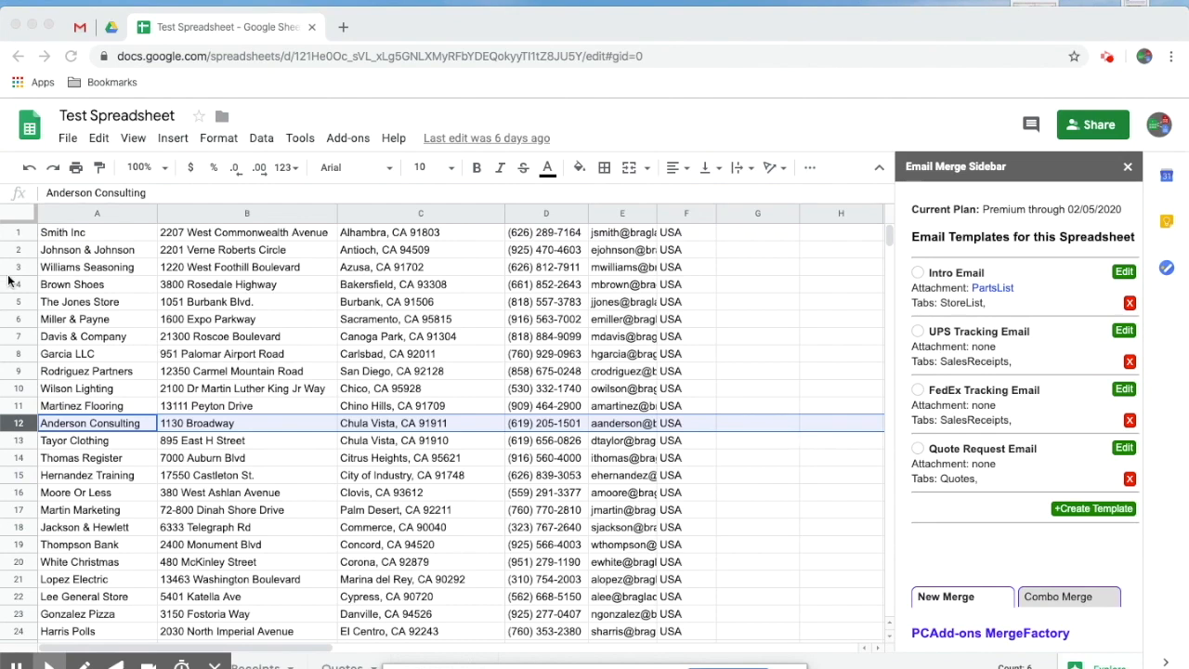
Create an email merge from the Intro Email template for rows 1 to 20, and switch to Gmail to check the sent messages.
{"action": "left_click", "coordinate": [26, 235]}
{"action": "left_click_drag", "start_coordinate": [26, 240], "coordinate": [26, 560]}
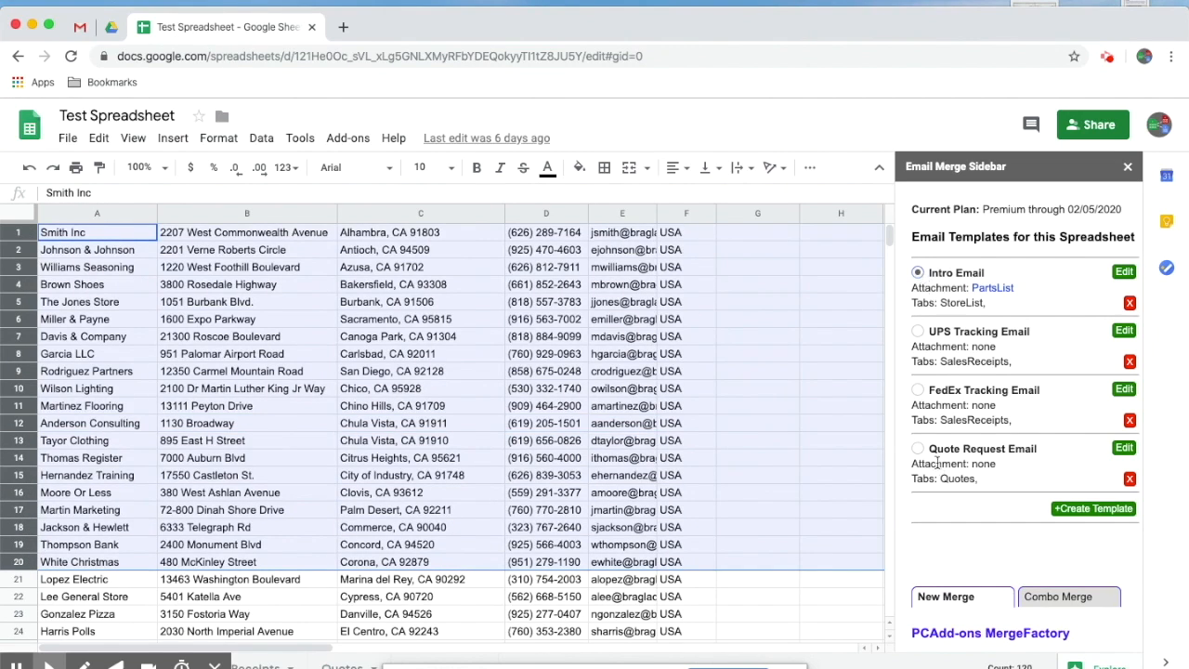
{"action": "left_click", "coordinate": [966, 550]}
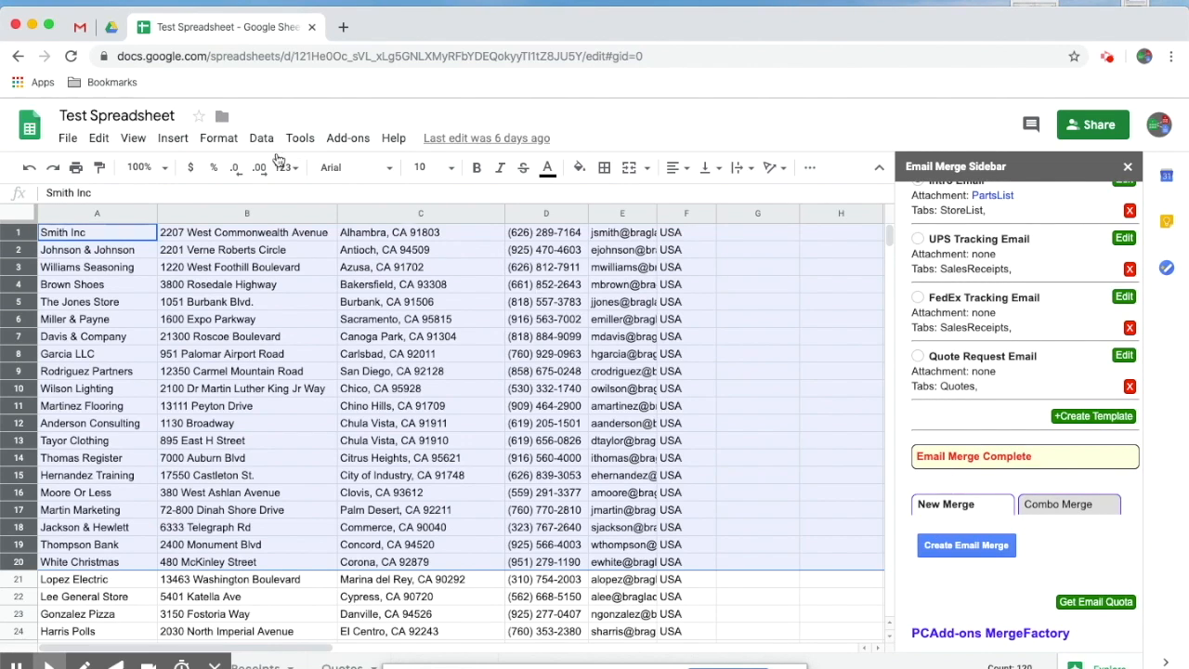
{"action": "left_click", "coordinate": [81, 31]}
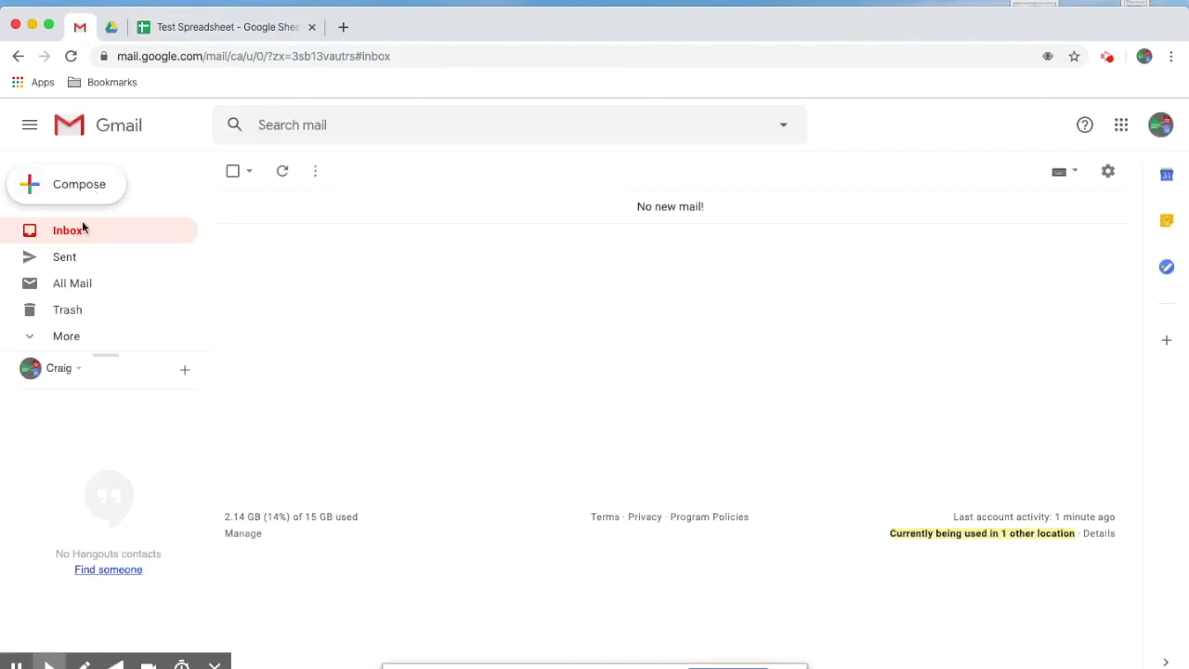
{"action": "left_click", "coordinate": [73, 258]}
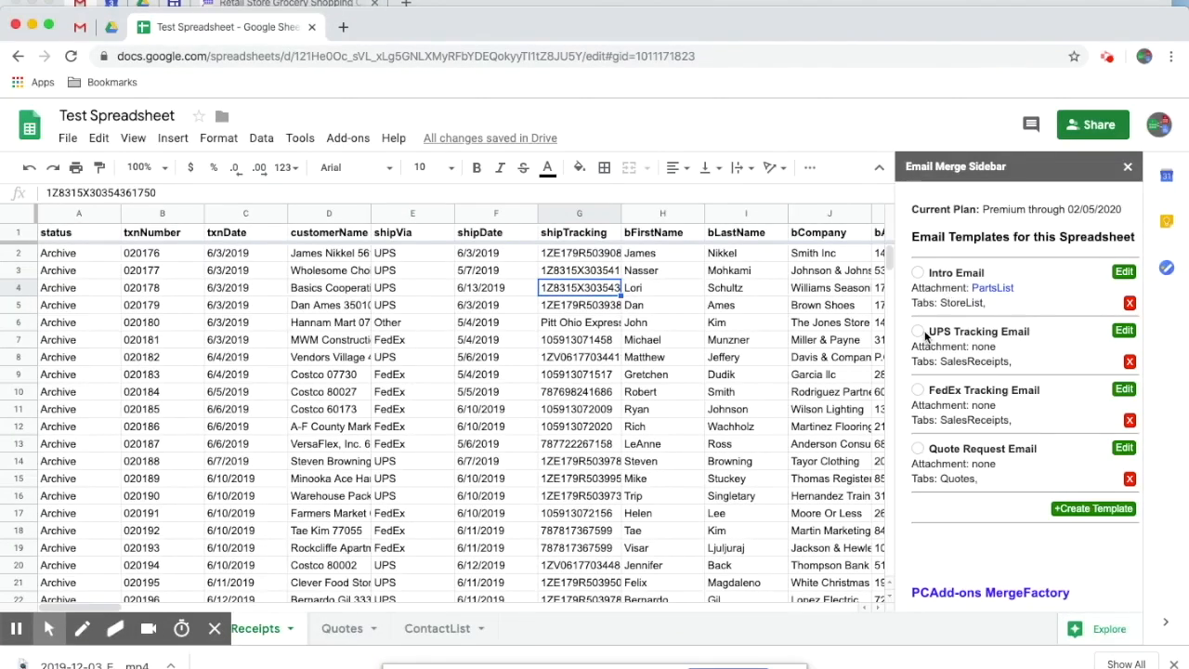
Create email merges on the sales receipts sheet with UPS Tracking Email for row 4 and FedEx Tracking Email for row 7.
{"action": "left_click", "coordinate": [917, 332]}
{"action": "scroll", "coordinate": [942, 464], "scroll_direction": "down", "scroll_amount": 2}
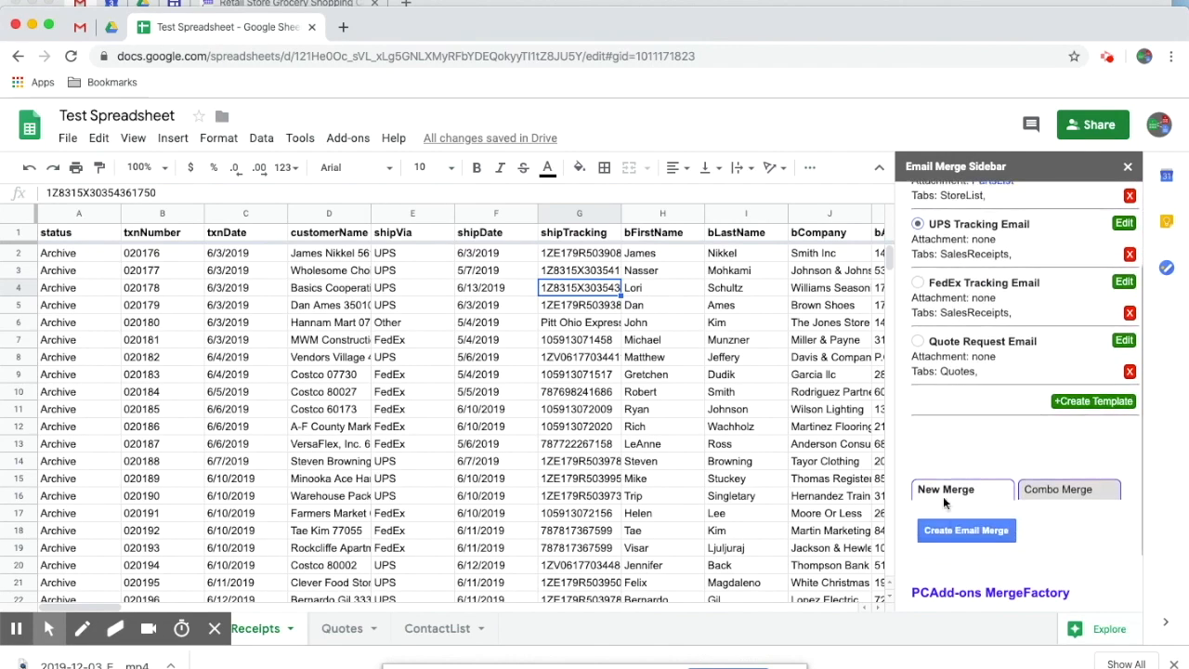
{"action": "left_click", "coordinate": [955, 532]}
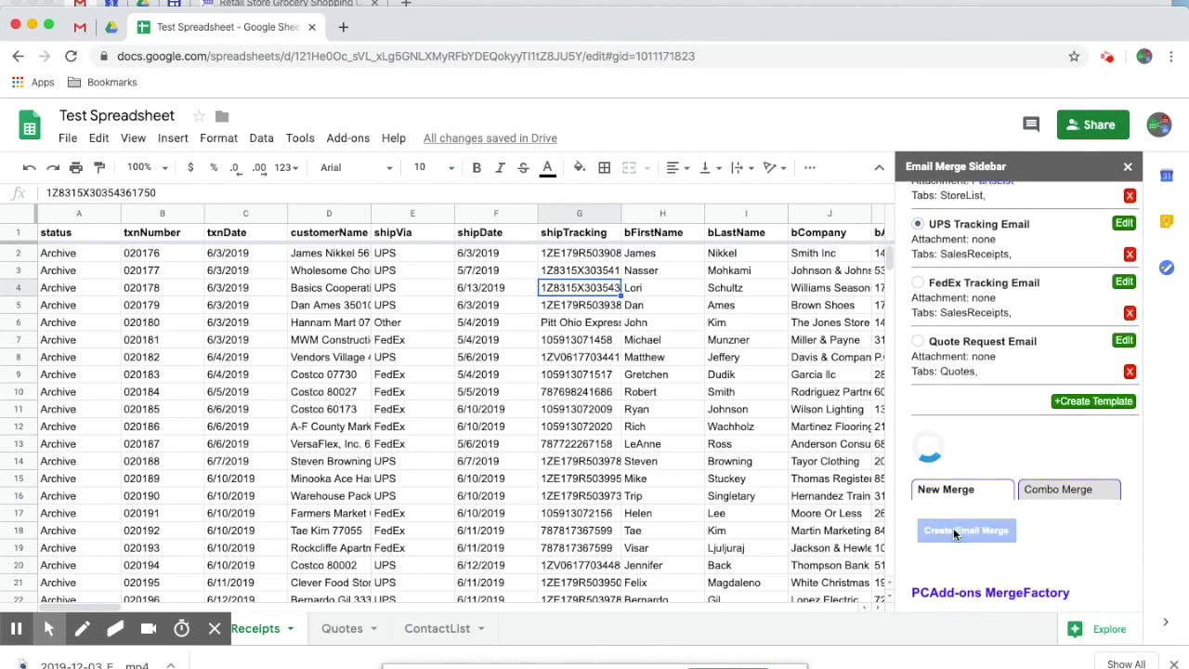
{"action": "left_click", "coordinate": [579, 339]}
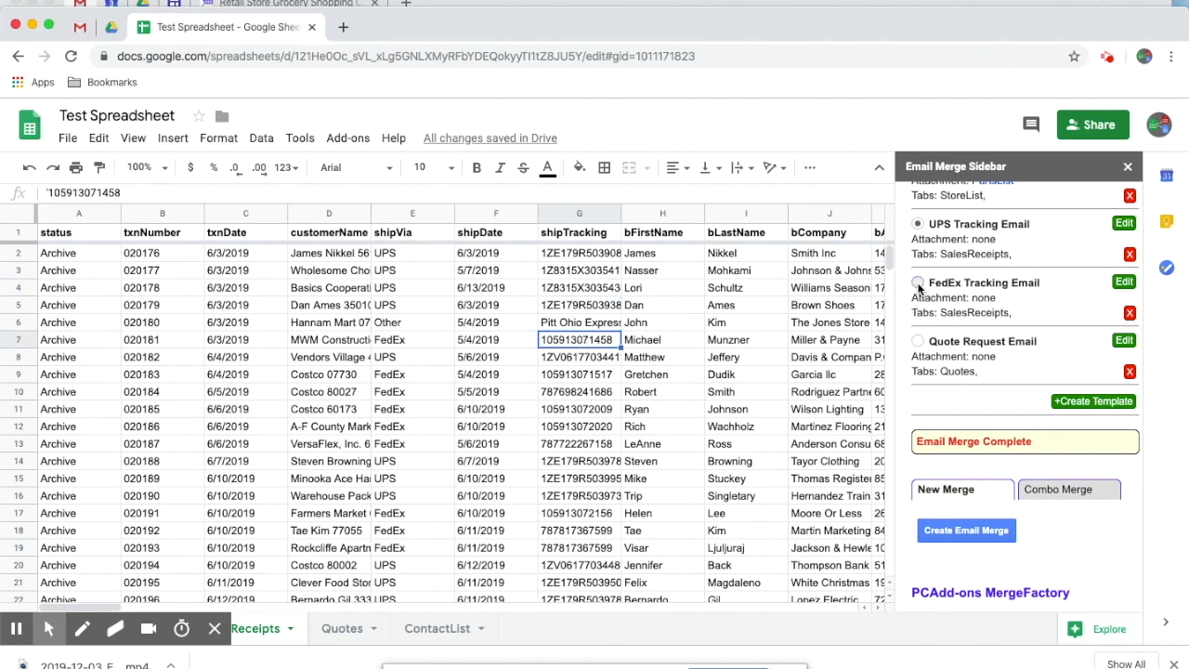
{"action": "left_click", "coordinate": [959, 533]}
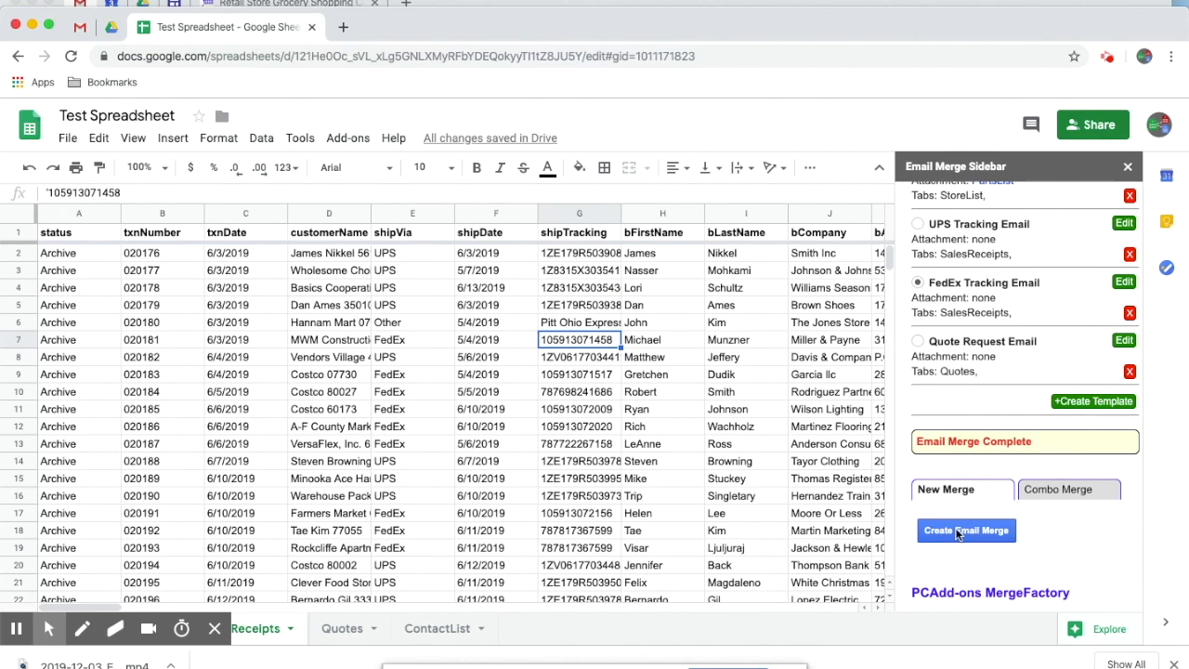
Create a combo merge for row 5 of the Quotes sheet, attaching the Quote doc as a PDF to the Quote Request Email.
{"action": "left_click", "coordinate": [1055, 457]}
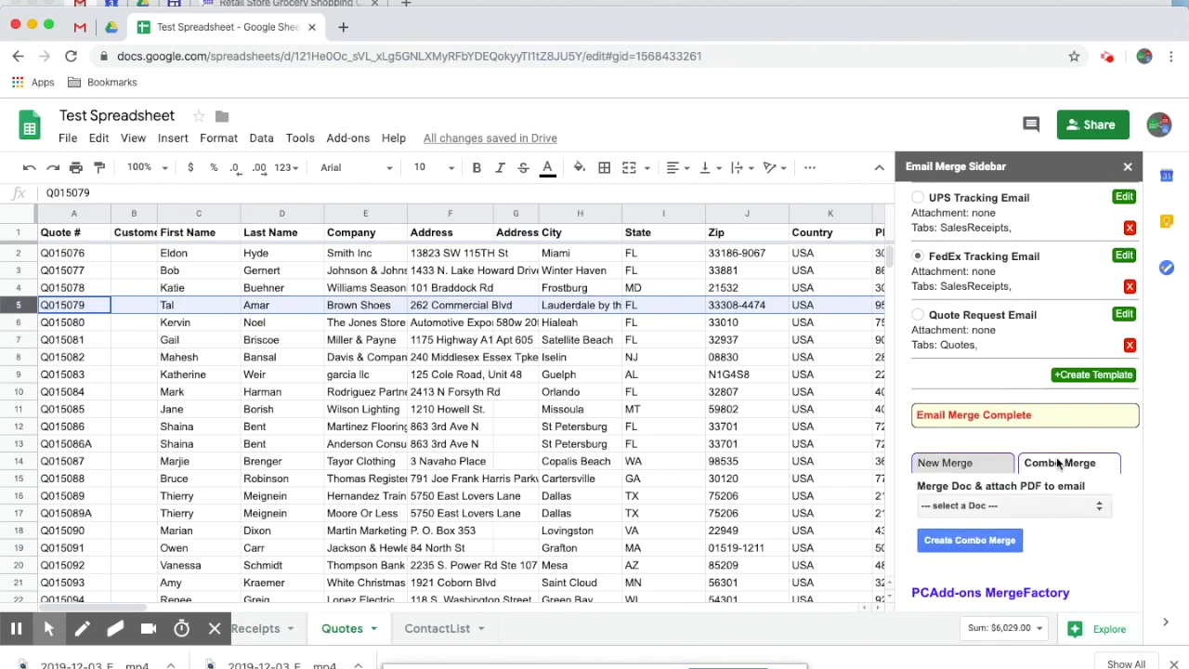
{"action": "left_click", "coordinate": [1043, 506]}
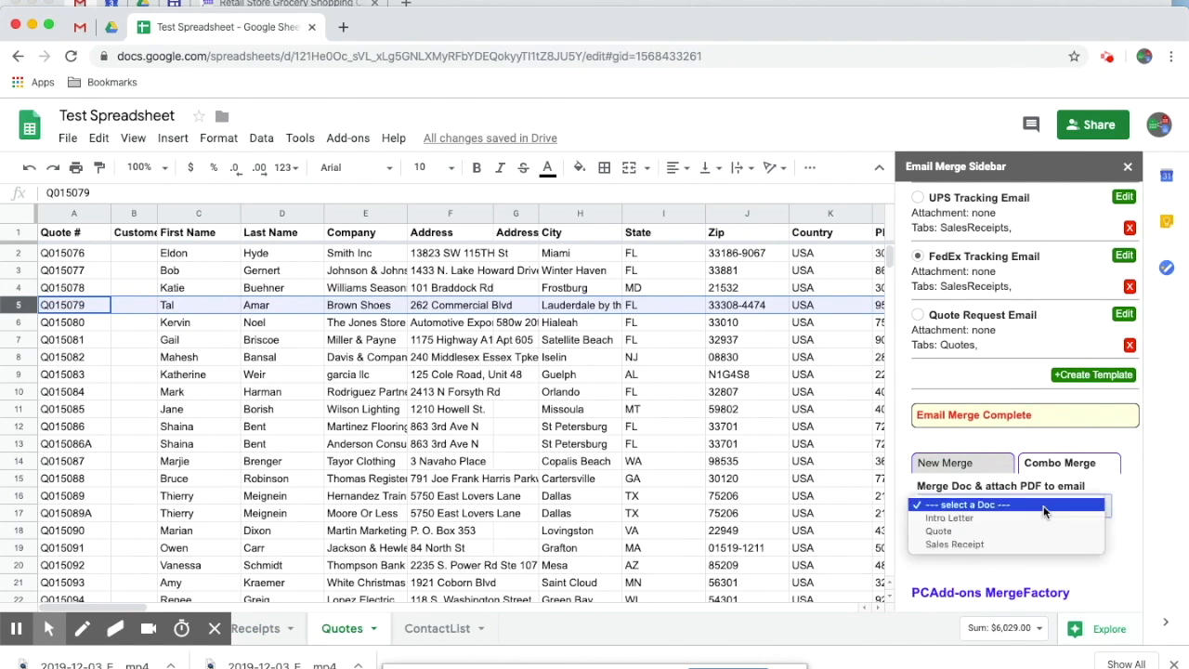
{"action": "left_click", "coordinate": [1030, 530]}
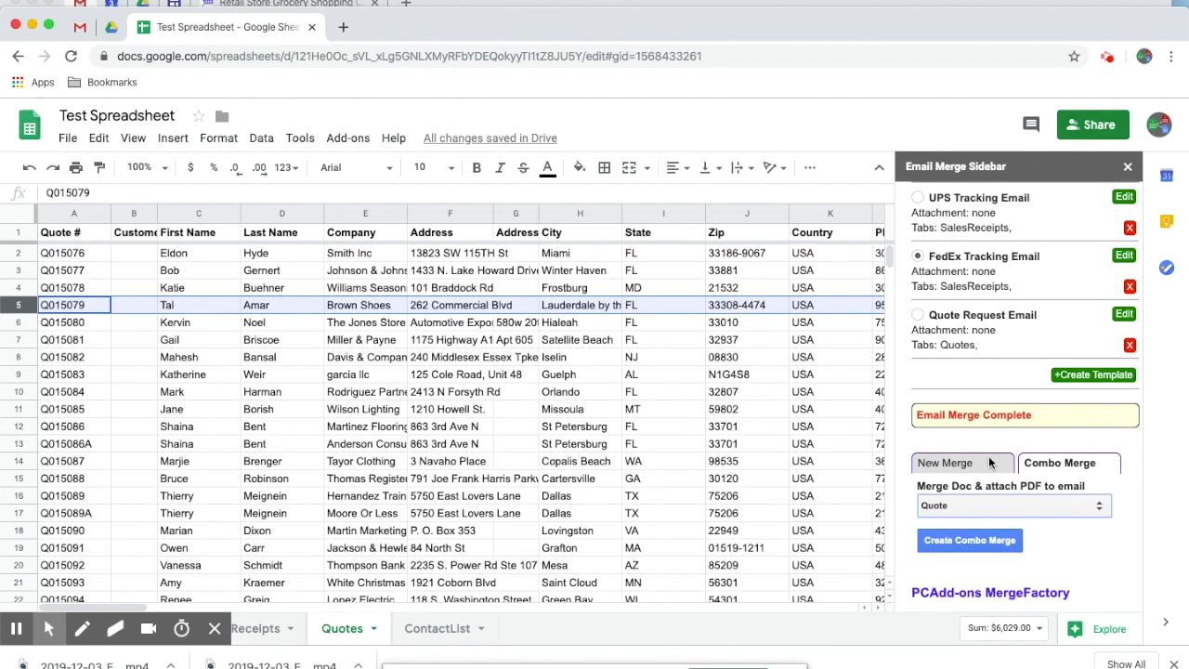
{"action": "left_click", "coordinate": [22, 305]}
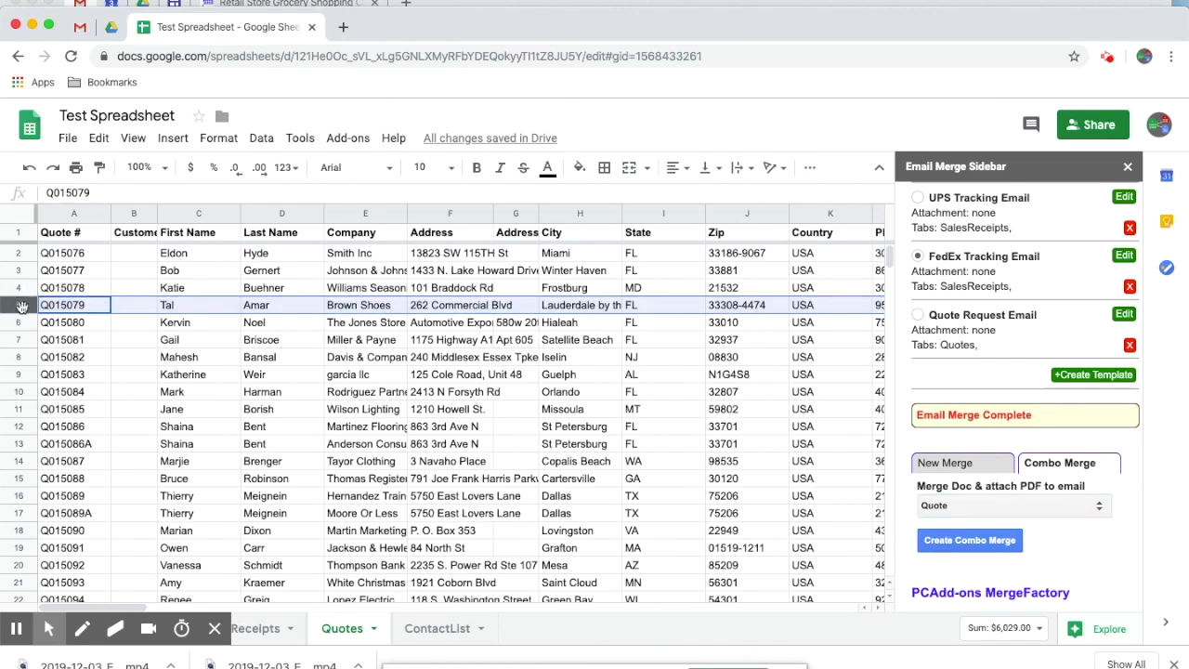
{"action": "left_click", "coordinate": [918, 315]}
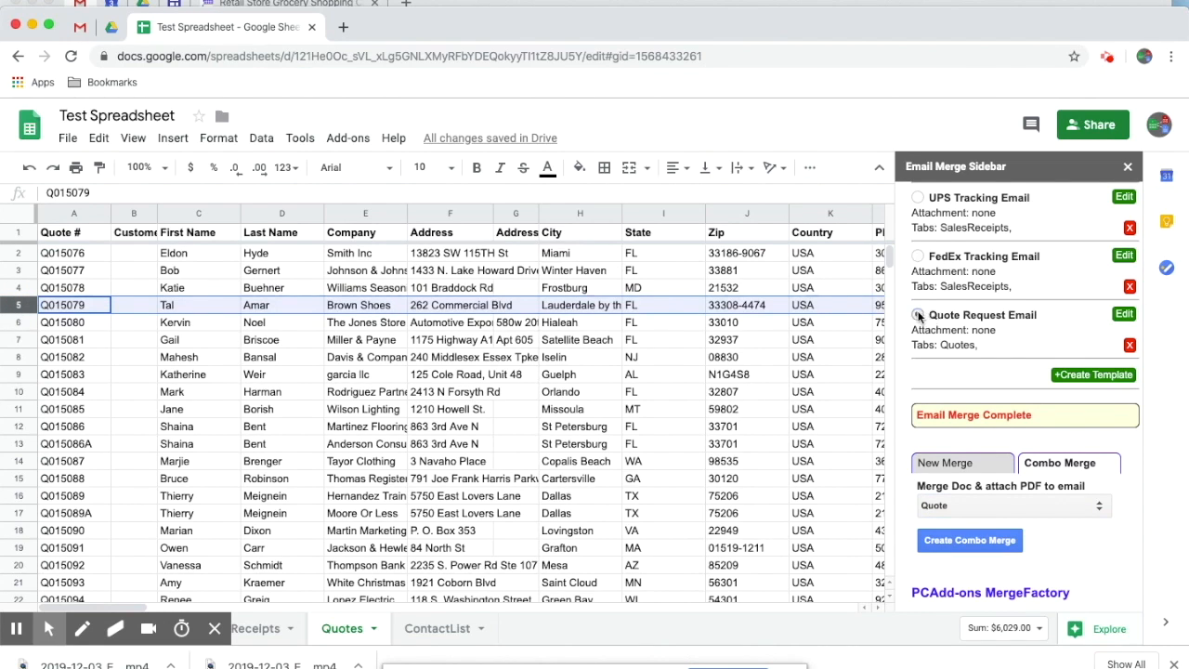
{"action": "left_click", "coordinate": [972, 543]}
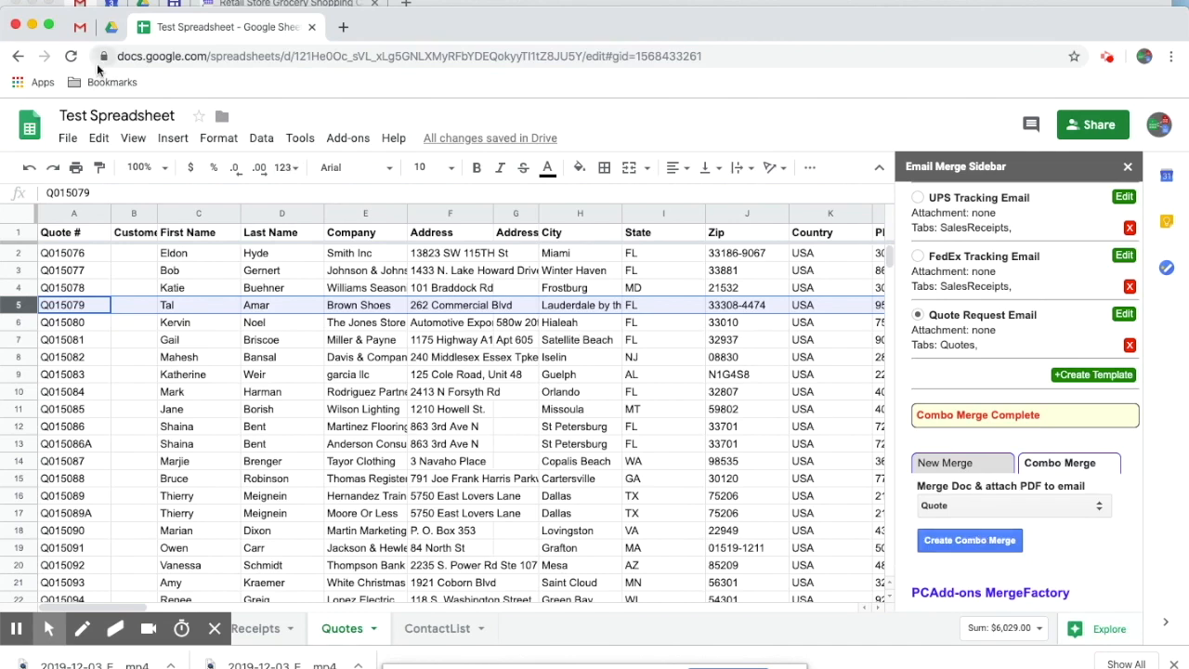
Switch to Gmail, refresh the sent messages, and examine the quote request email and its attached PDF quotation.
{"action": "left_click", "coordinate": [80, 27]}
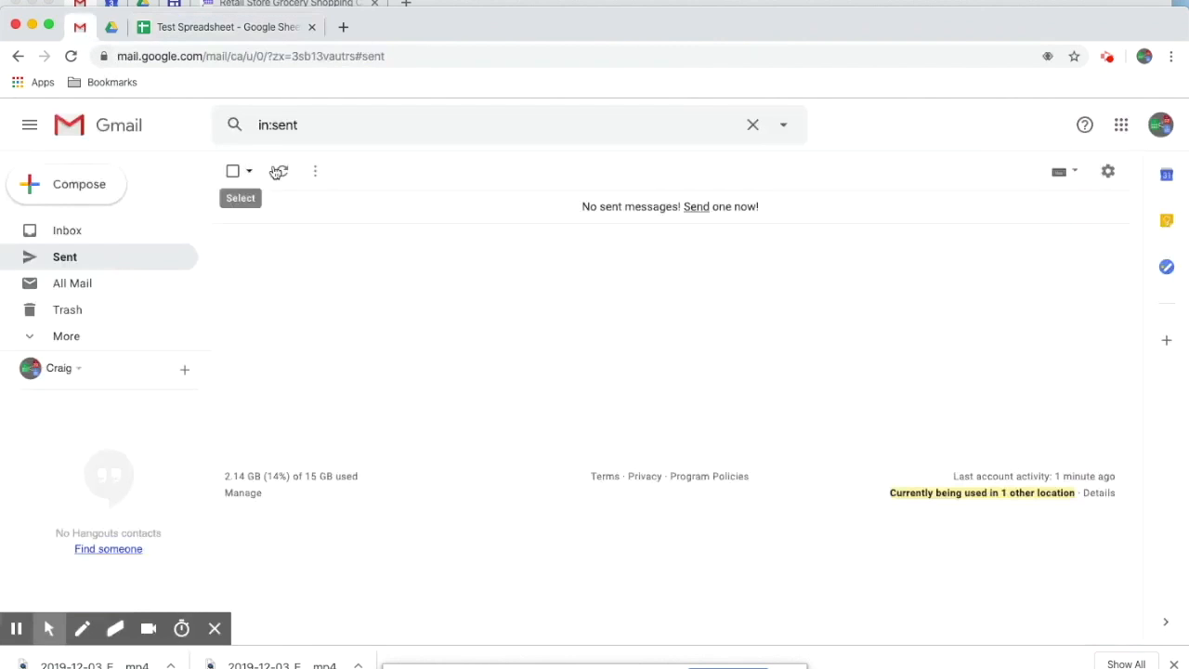
{"action": "left_click", "coordinate": [279, 171]}
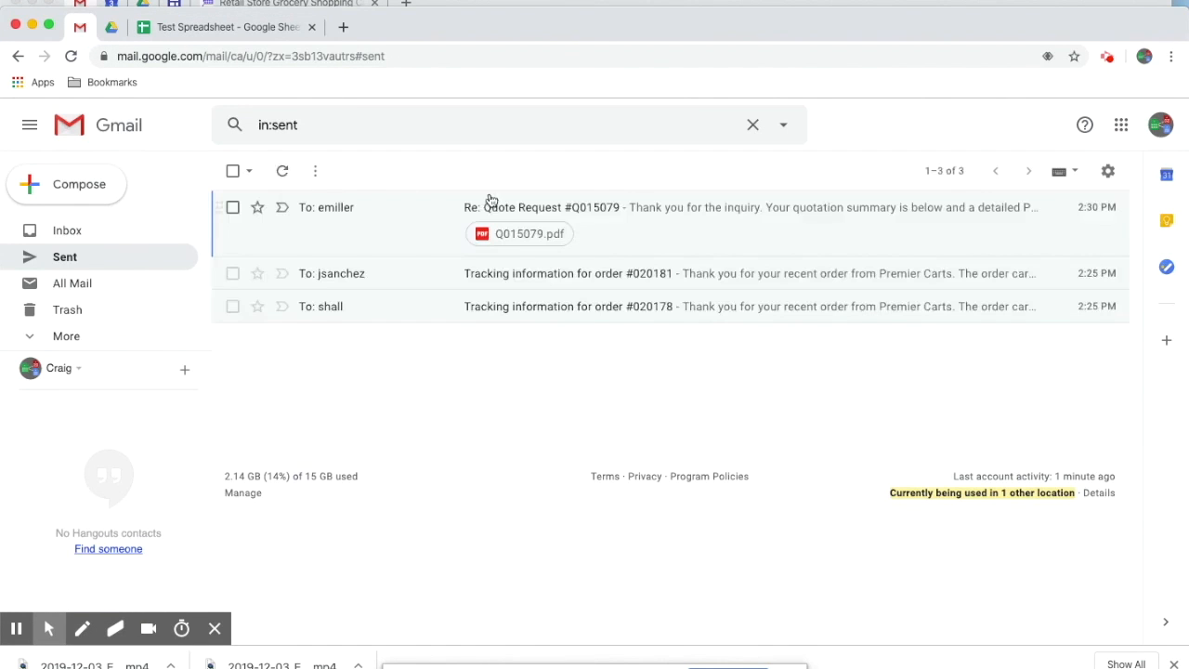
{"action": "left_click", "coordinate": [602, 214]}
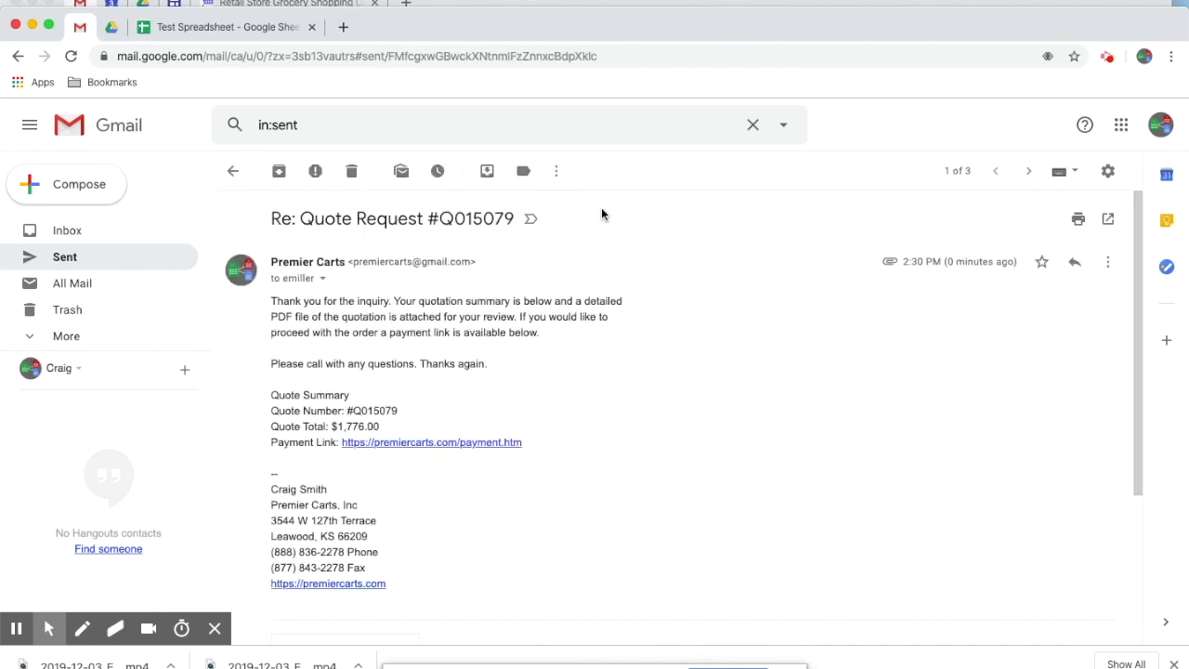
{"action": "scroll", "coordinate": [601, 207], "scroll_direction": "down", "scroll_amount": 1}
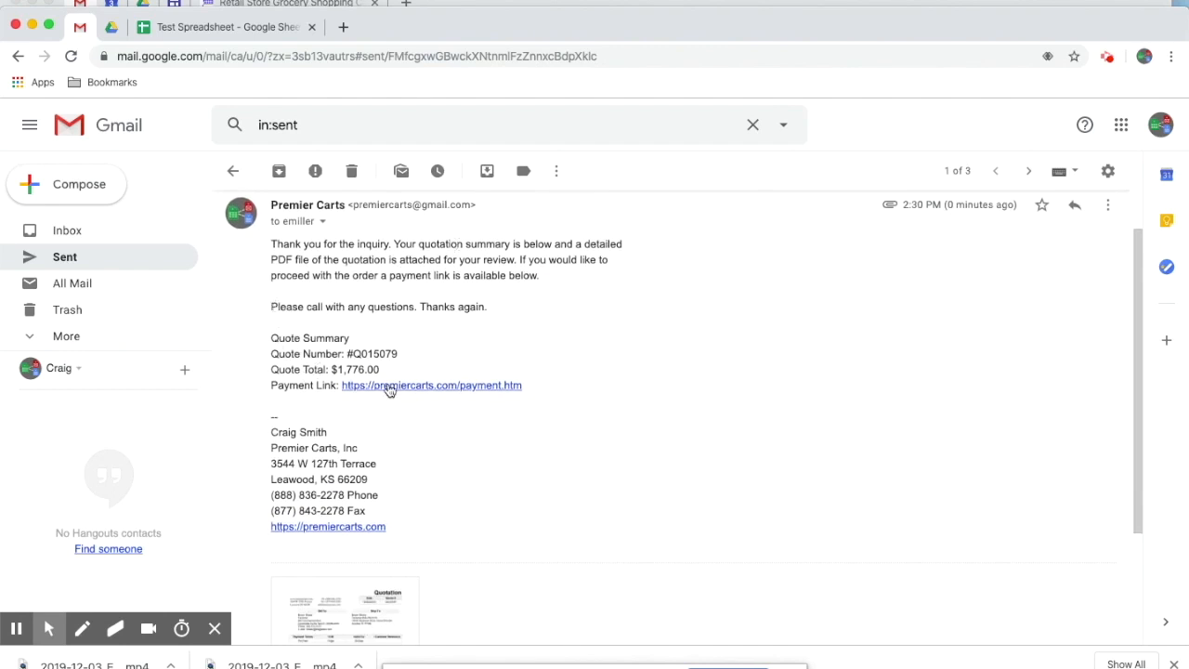
{"action": "scroll", "coordinate": [394, 389], "scroll_direction": "down", "scroll_amount": 3}
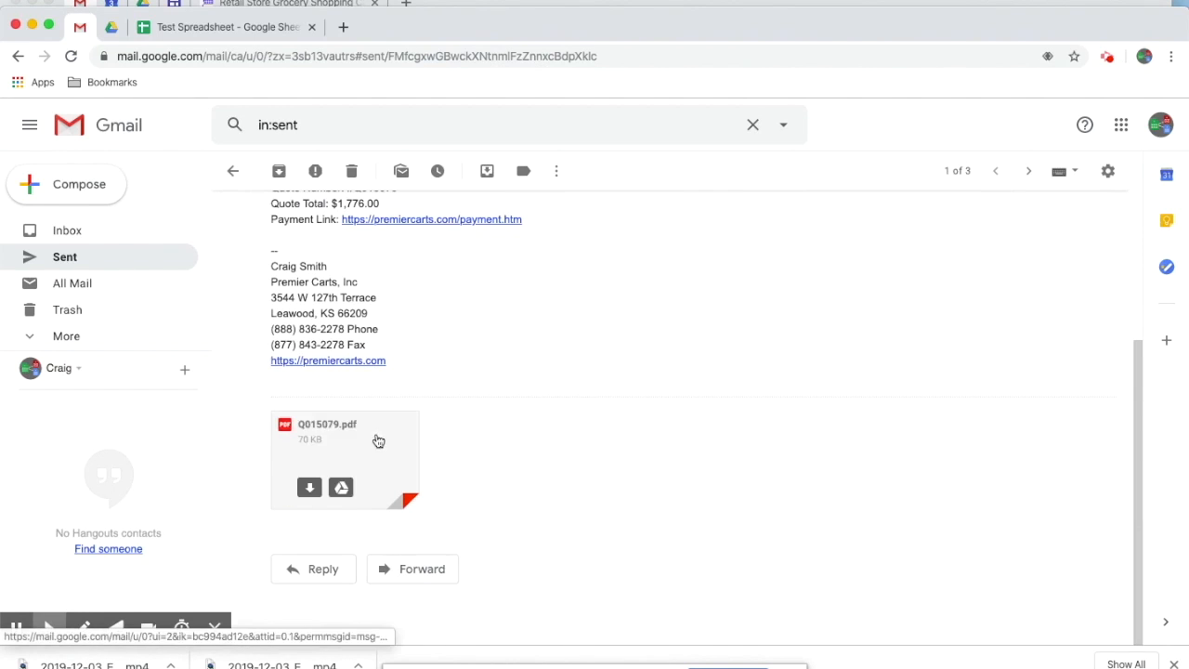
{"action": "left_click", "coordinate": [376, 438]}
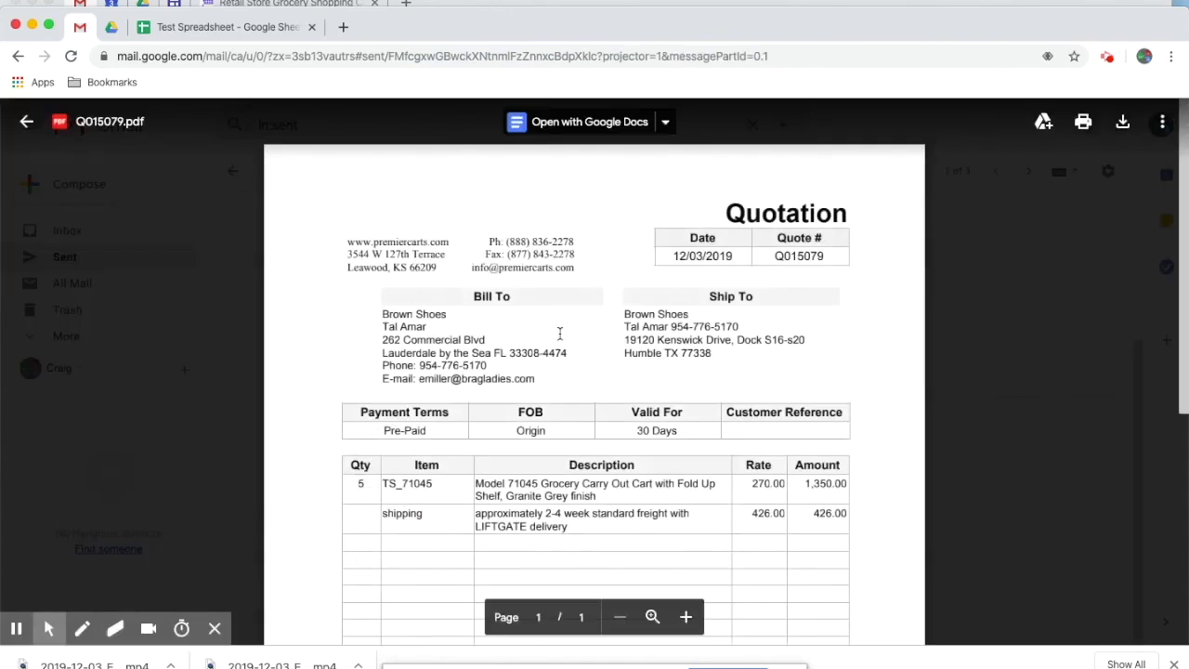
{"action": "scroll", "coordinate": [560, 332], "scroll_direction": "down", "scroll_amount": 5}
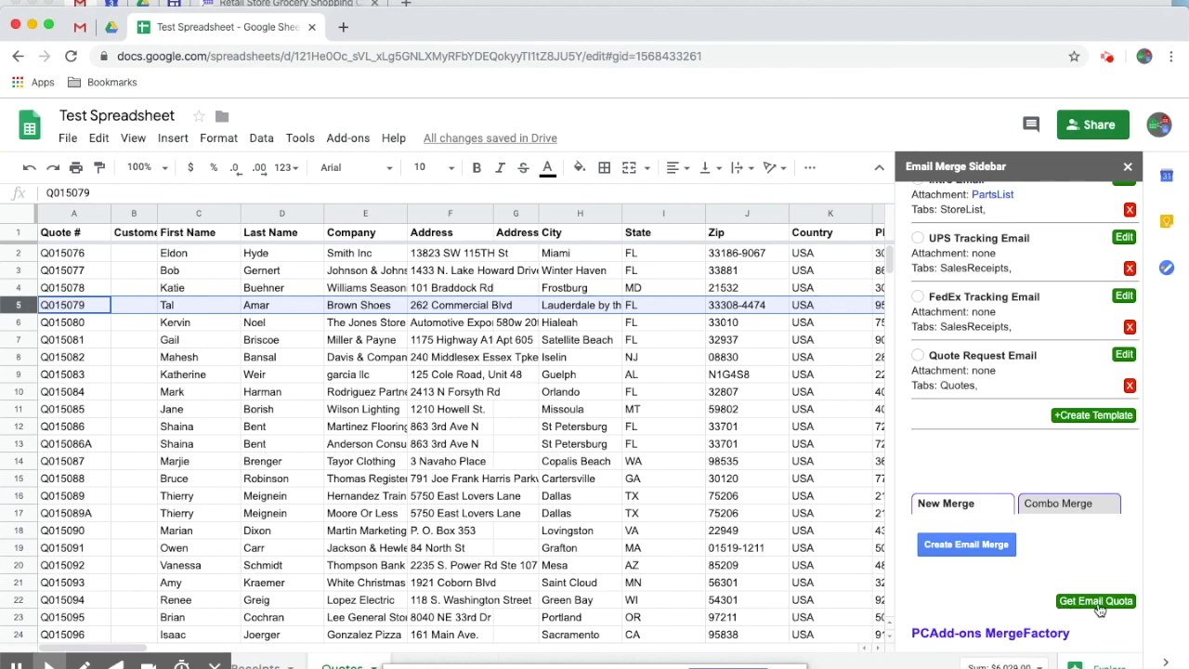
Check the remaining daily email quota in the spreadsheet's email merge add-on.
{"action": "left_click", "coordinate": [1099, 606]}
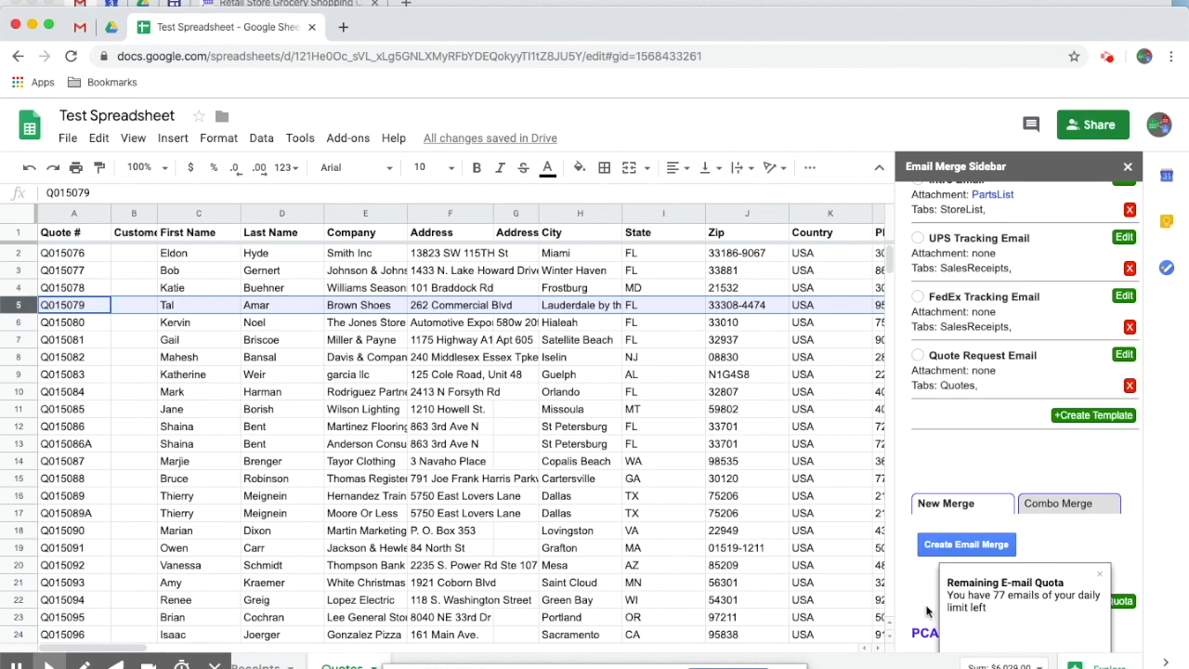